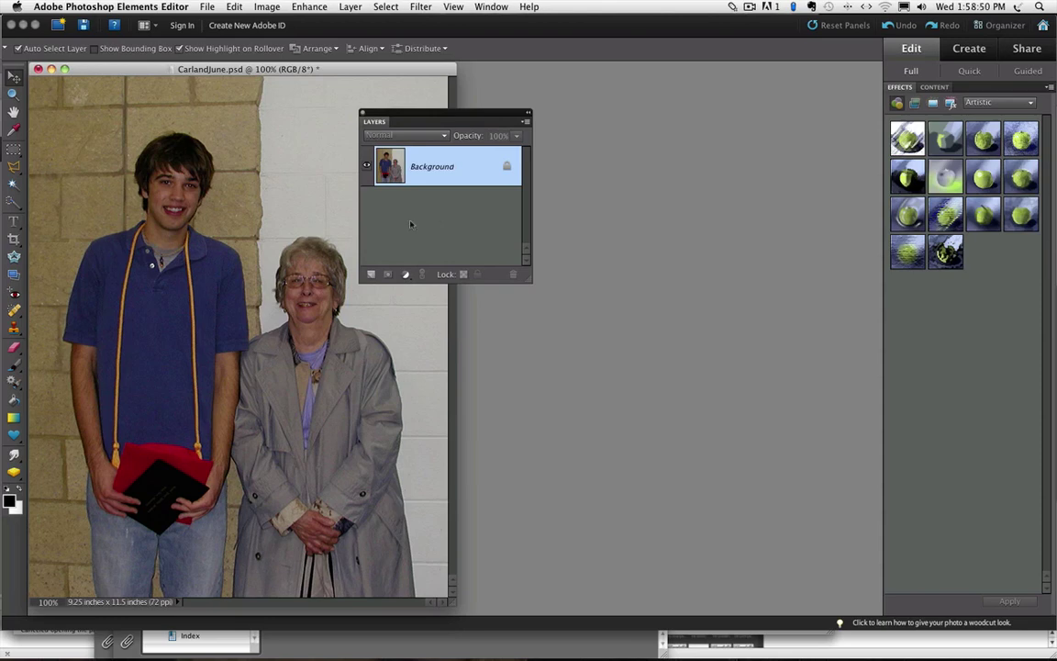
# Pick the Background Eraser from the Eraser tool flyout.
pyautogui.click(15, 347)
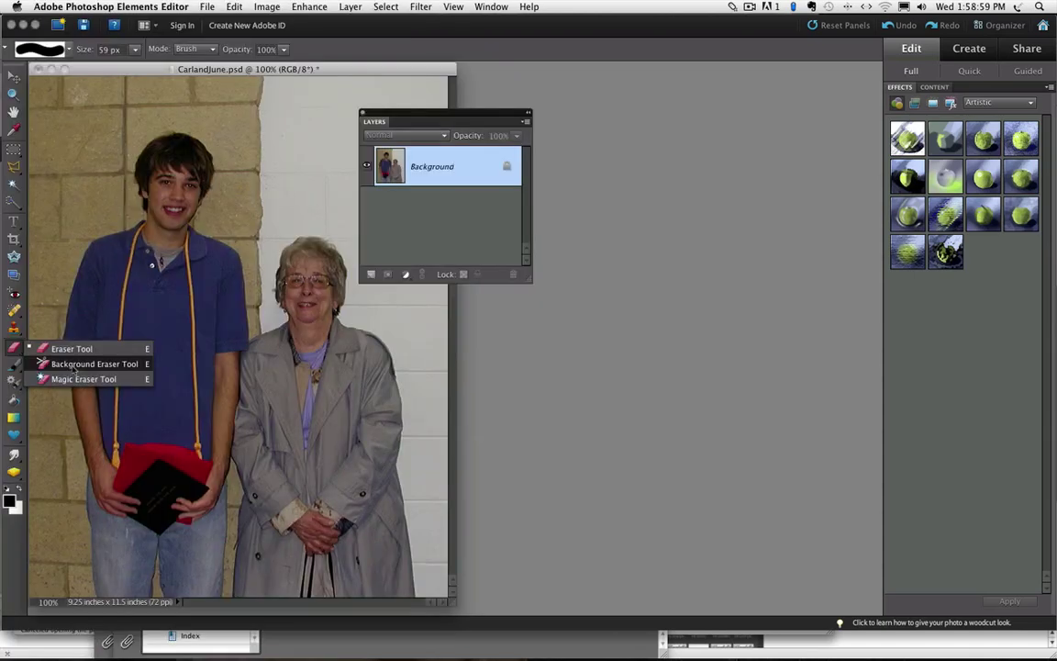
pyautogui.click(73, 364)
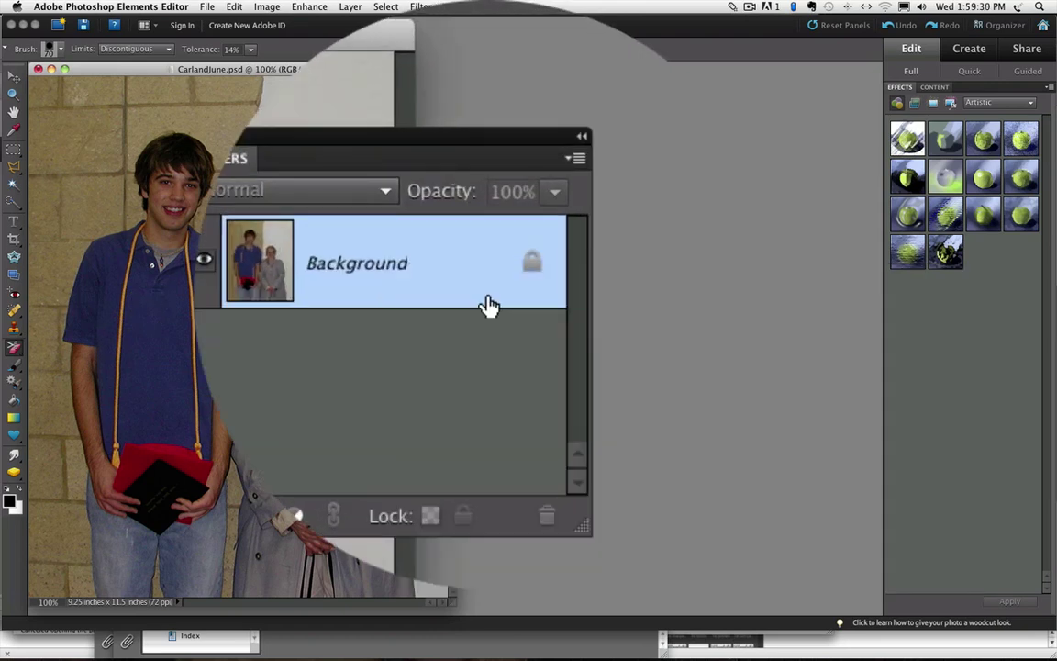
pyautogui.click(489, 303)
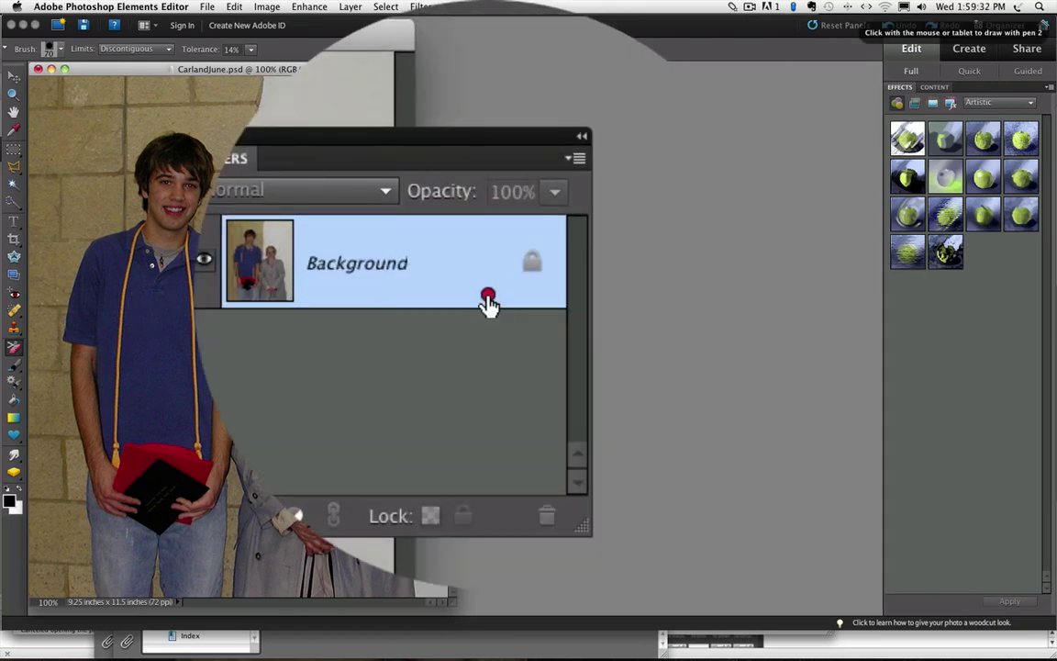
pyautogui.moveTo(505, 302)
pyautogui.mouseDown()
pyautogui.moveTo(492, 302)
pyautogui.moveTo(516, 303)
pyautogui.moveTo(506, 275)
pyautogui.mouseUp()
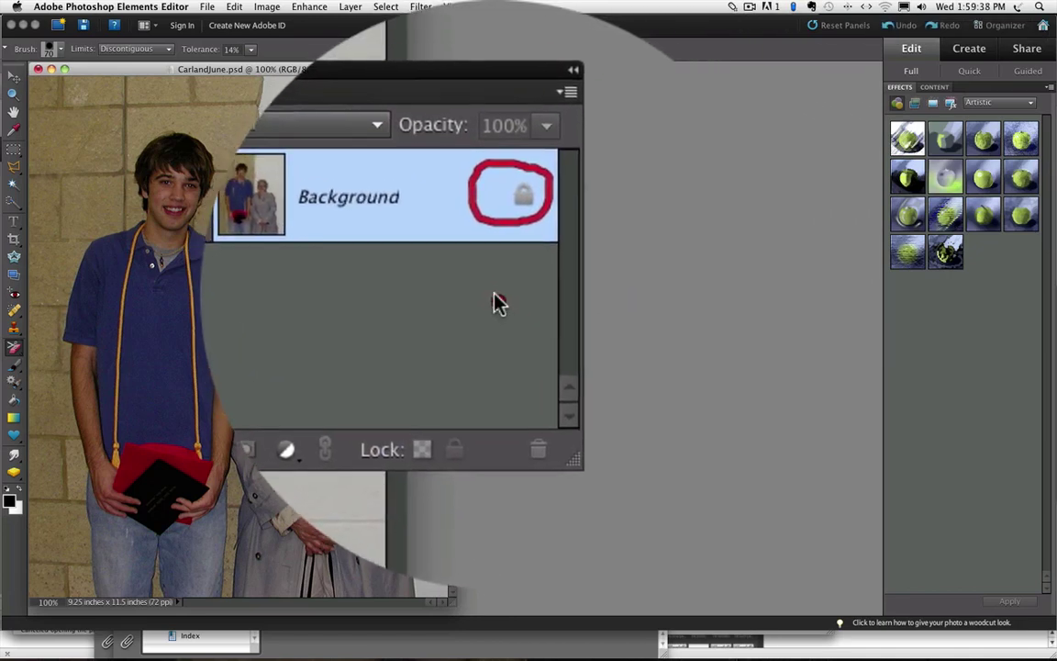
pyautogui.moveTo(455, 300)
pyautogui.mouseDown()
pyautogui.moveTo(397, 293)
pyautogui.moveTo(455, 295)
pyautogui.mouseUp()
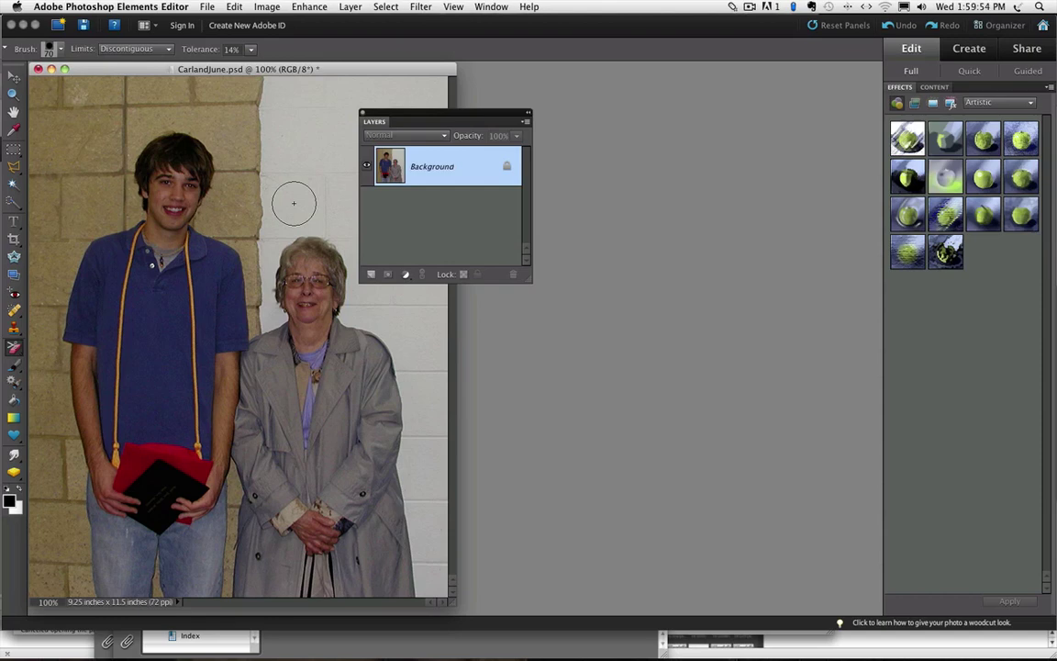
# Erase a test spot of white wall above the woman's head, converting Background into Layer 0.
pyautogui.click(294, 203)
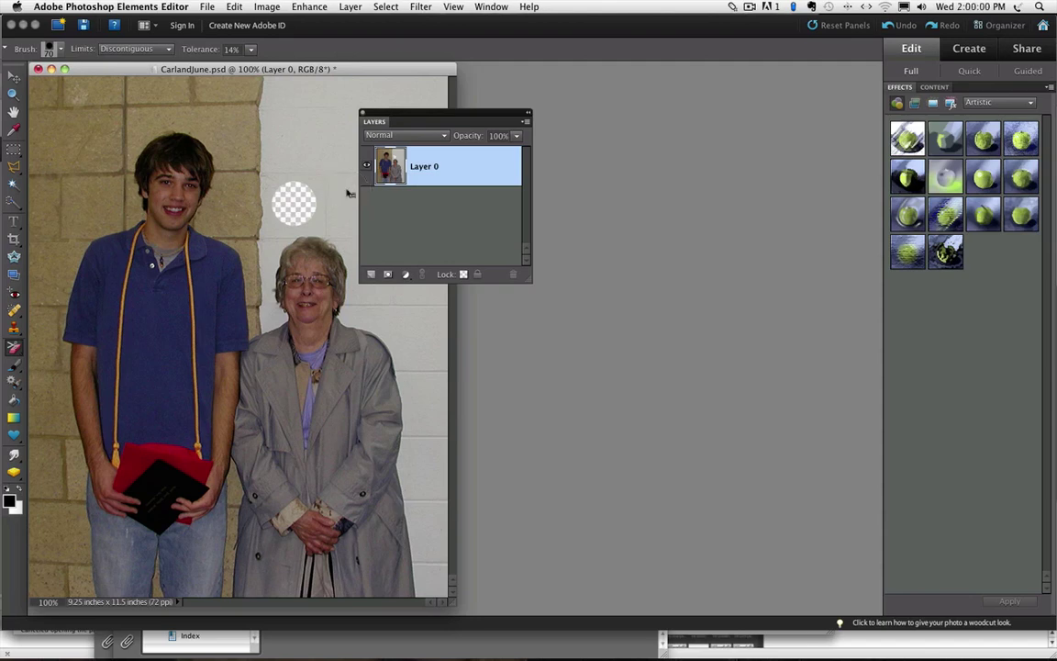
pyautogui.click(465, 177)
pyautogui.moveTo(450, 322)
pyautogui.mouseDown()
pyautogui.moveTo(395, 317)
pyautogui.moveTo(450, 328)
pyautogui.mouseUp()
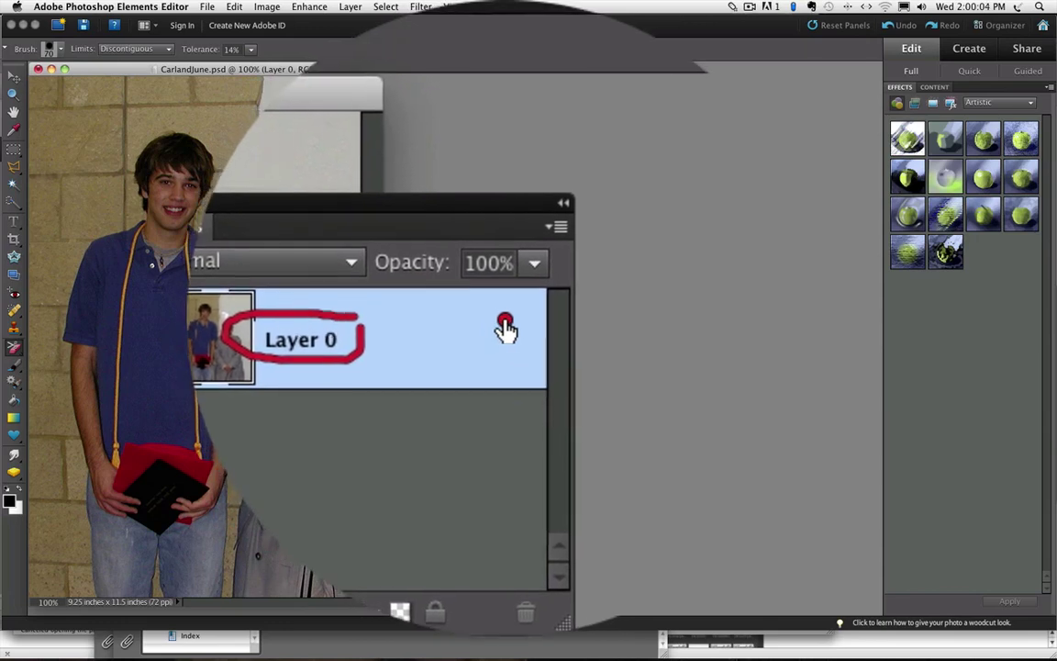
pyautogui.moveTo(500, 154)
pyautogui.mouseDown()
pyautogui.moveTo(509, 175)
pyautogui.moveTo(502, 161)
pyautogui.moveTo(494, 179)
pyautogui.mouseUp()
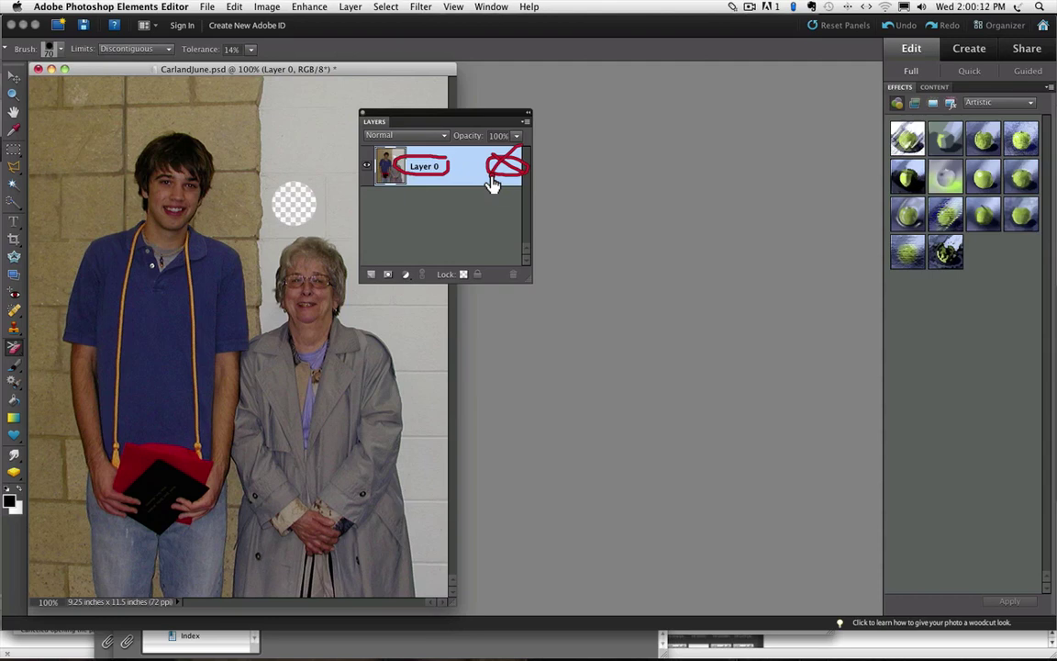
pyautogui.press('Escape')
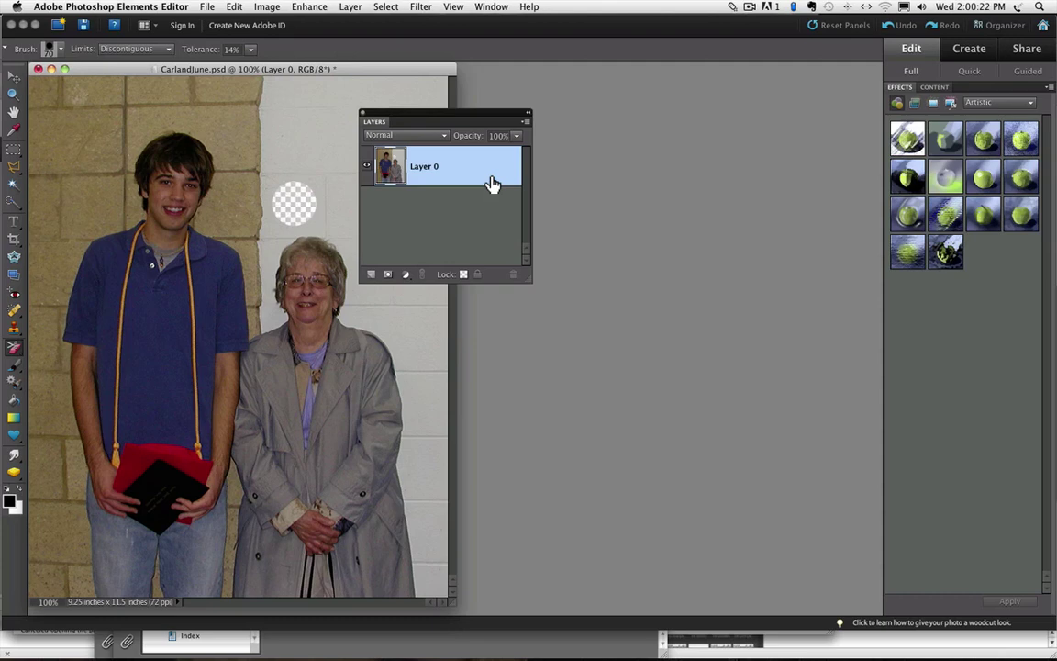
# Undo the test erase and duplicate the Background layer as Background copy.
pyautogui.press('super+shift+e')
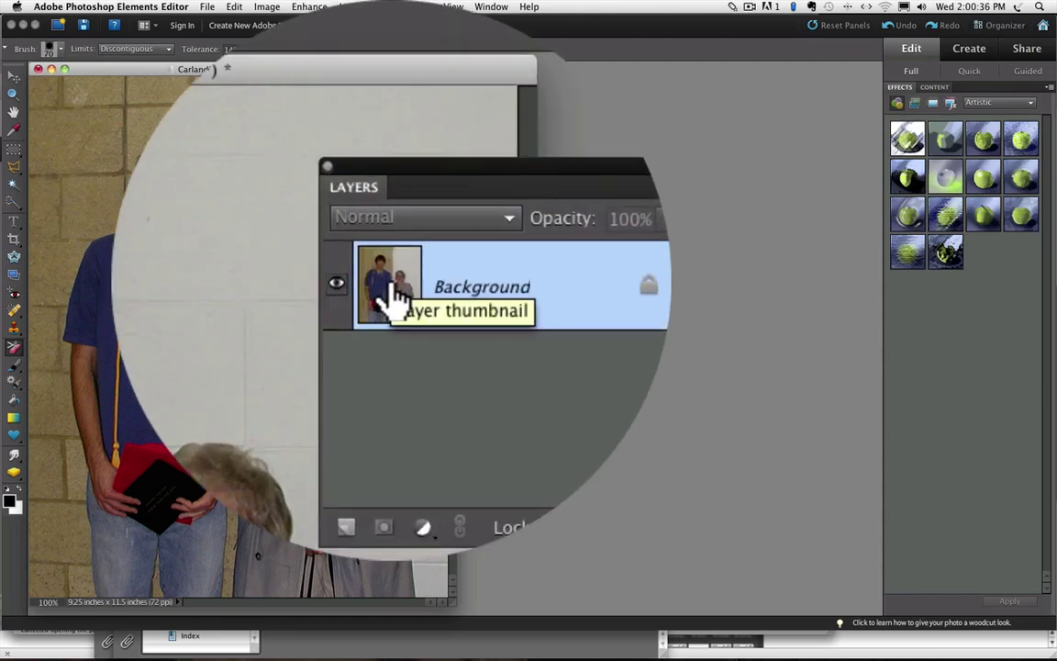
pyautogui.moveTo(388, 168); pyautogui.dragTo(377, 229)
pyautogui.moveTo(377, 283); pyautogui.dragTo(371, 280)
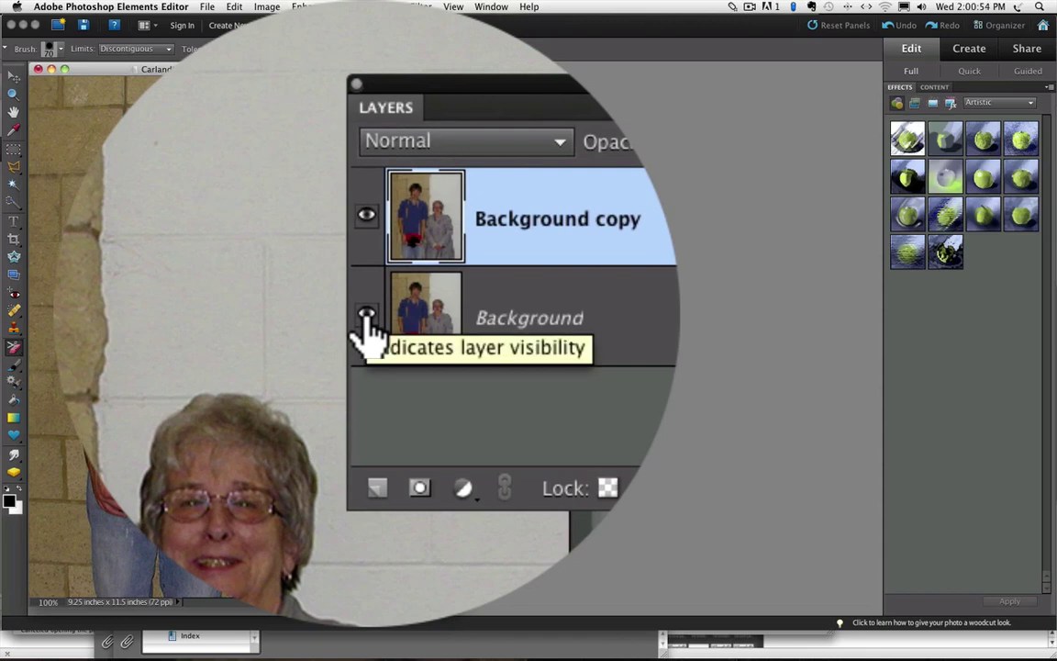
# Hide the original Background and erase a round wall patch above her head on Background copy.
pyautogui.click(366, 317)
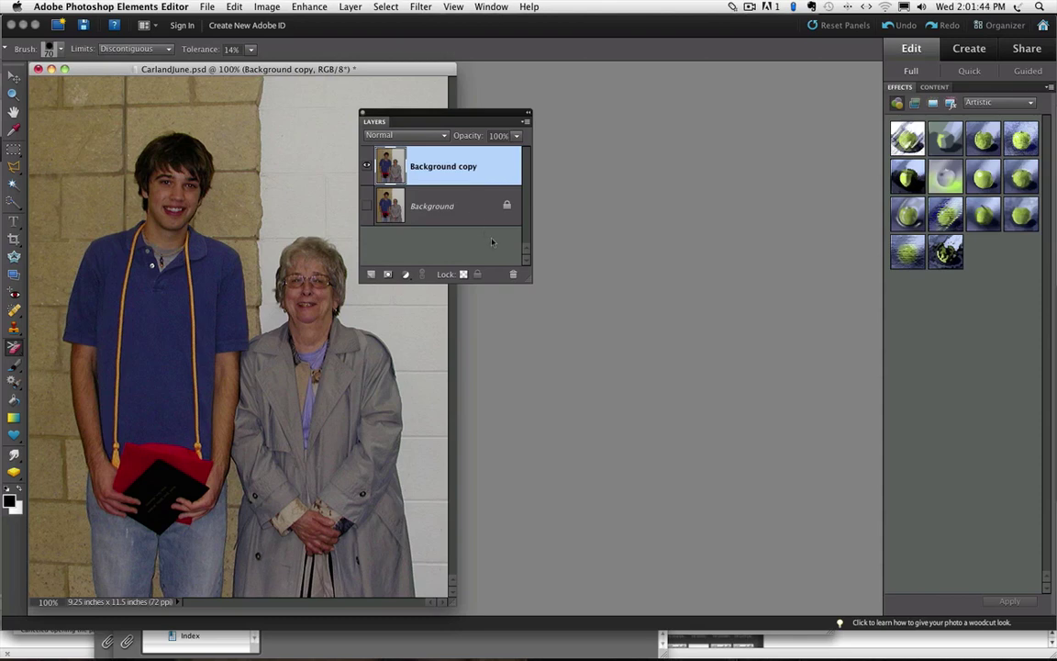
pyautogui.click(303, 185)
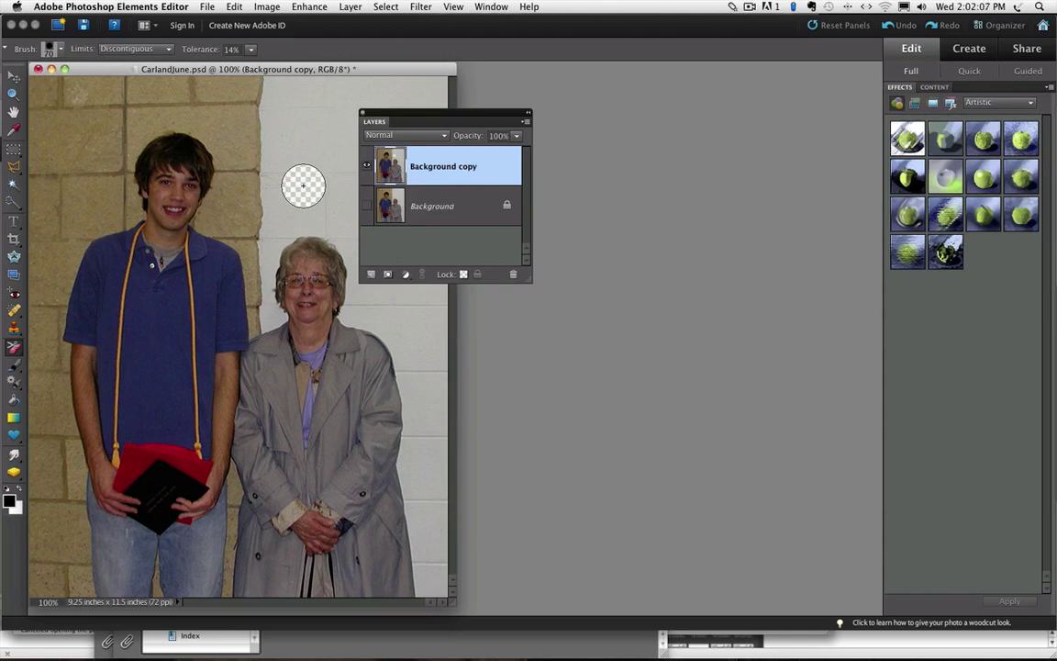
# Undo the earlier spot and erase the wall just above the woman's head instead.
pyautogui.press('super+z')
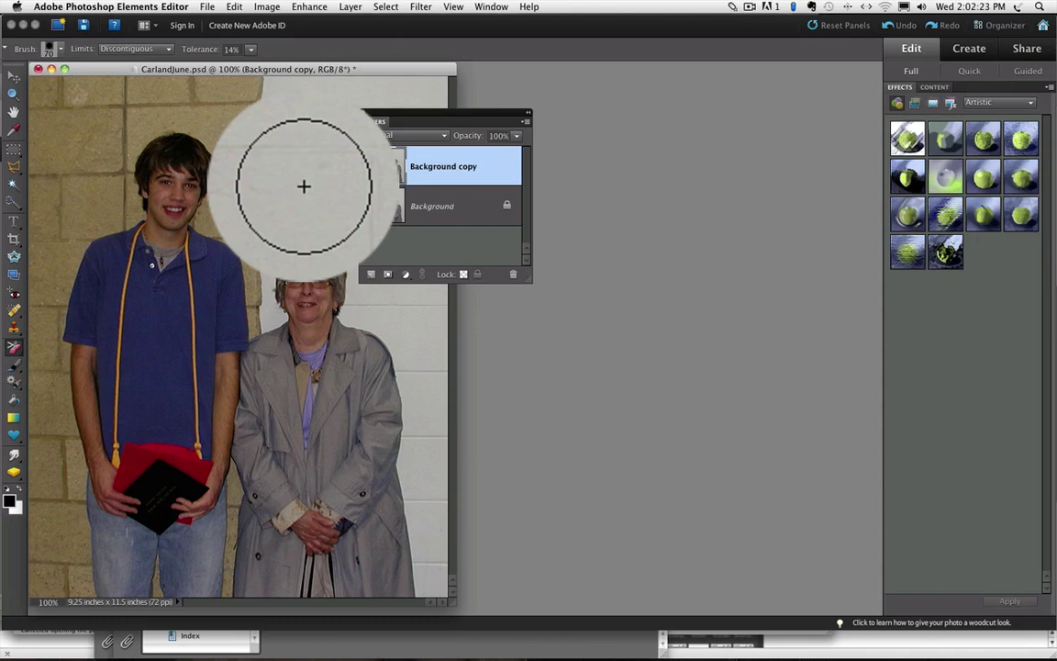
pyautogui.moveTo(309, 255)
pyautogui.mouseDown()
pyautogui.moveTo(290, 243)
pyautogui.moveTo(294, 230)
pyautogui.mouseUp()
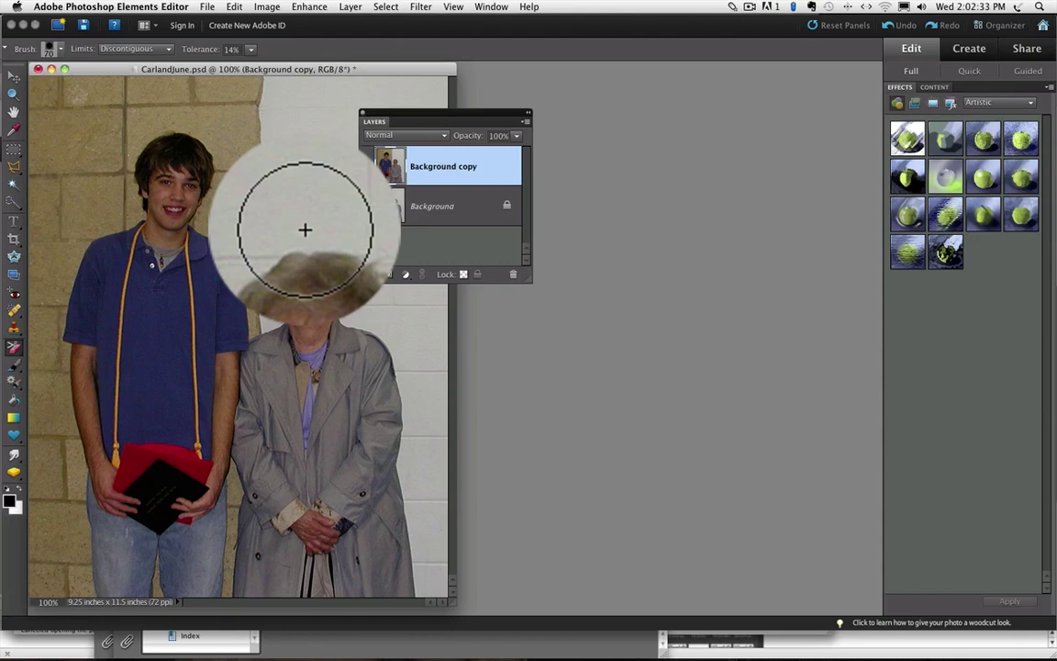
pyautogui.click(305, 230)
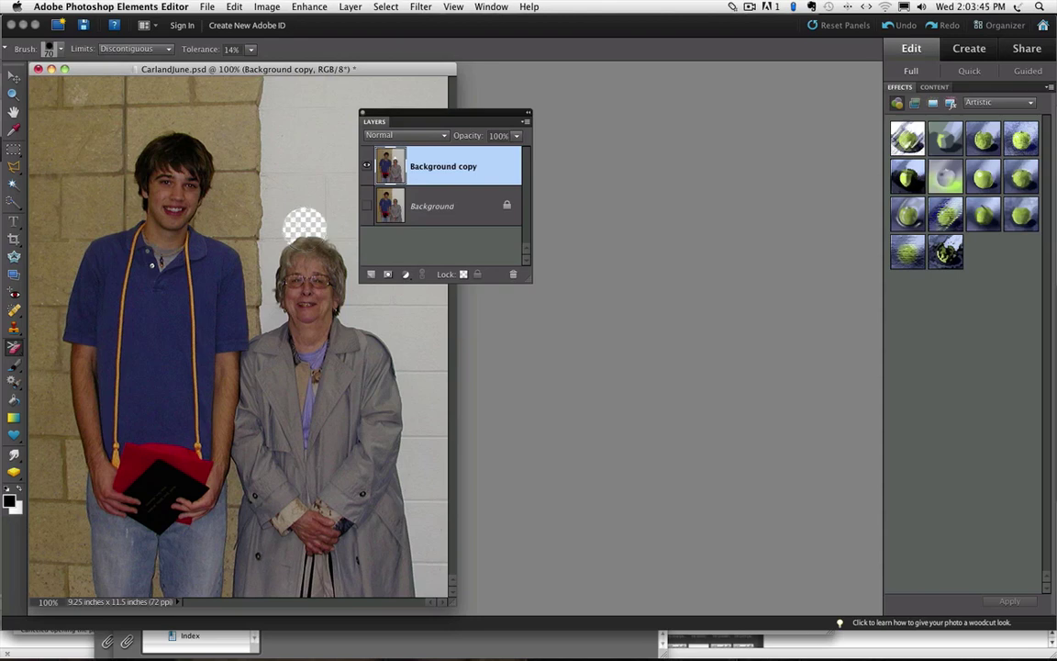
# Undo that spot and erase the wall between the woman's head and the man's shoulder.
pyautogui.press('super+z')
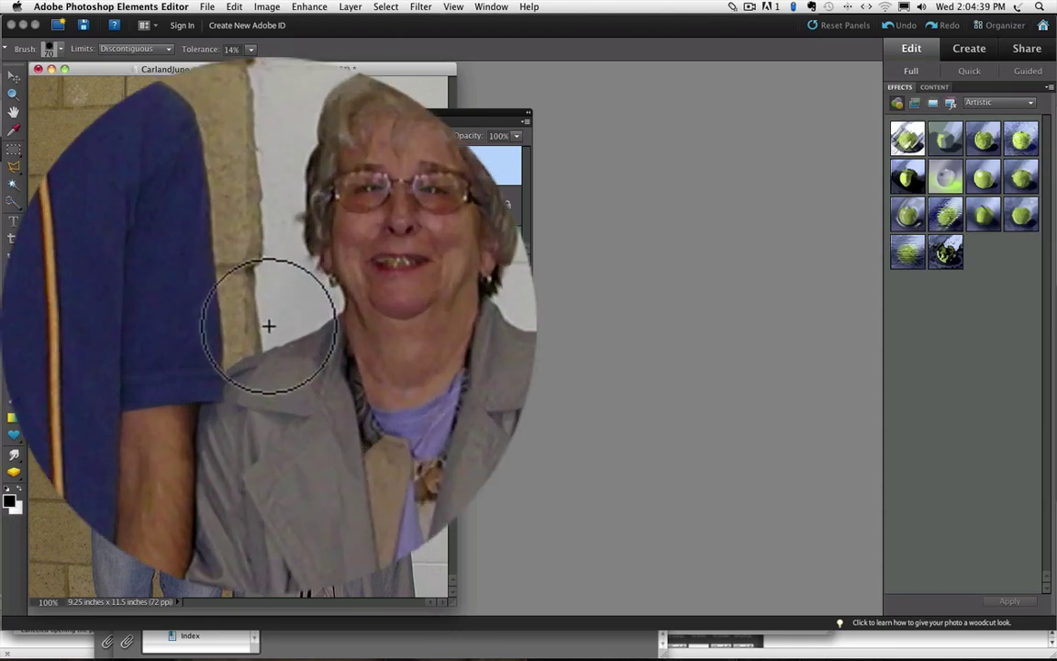
pyautogui.click(268, 325)
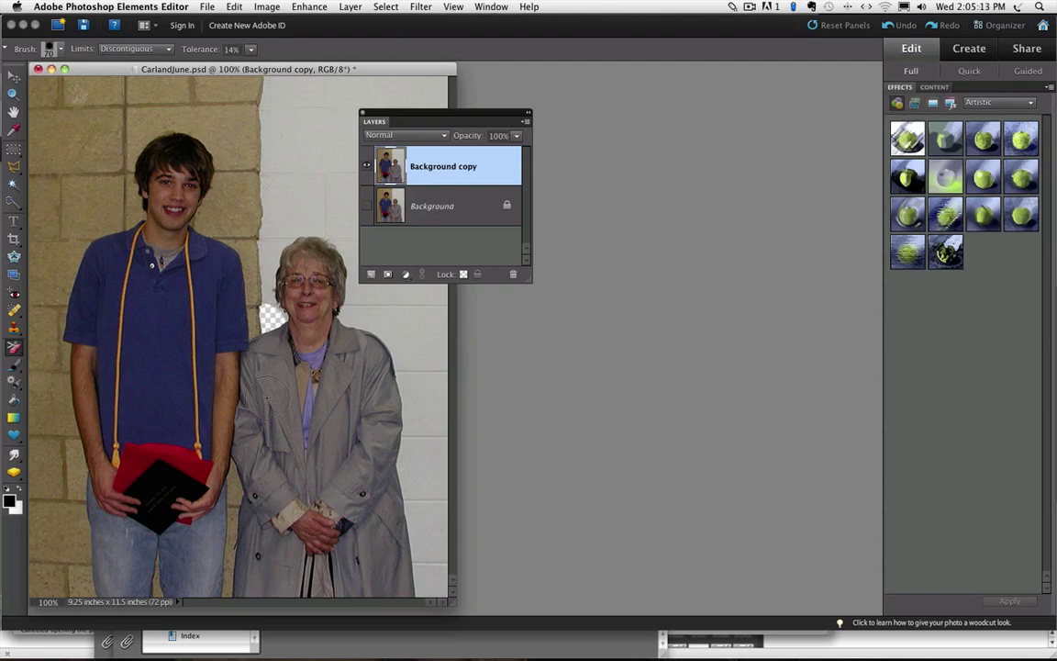
# Undo the patch beside her head and bring up the 70 px eraser brush settings.
pyautogui.hotkey('ctrl', 'z')
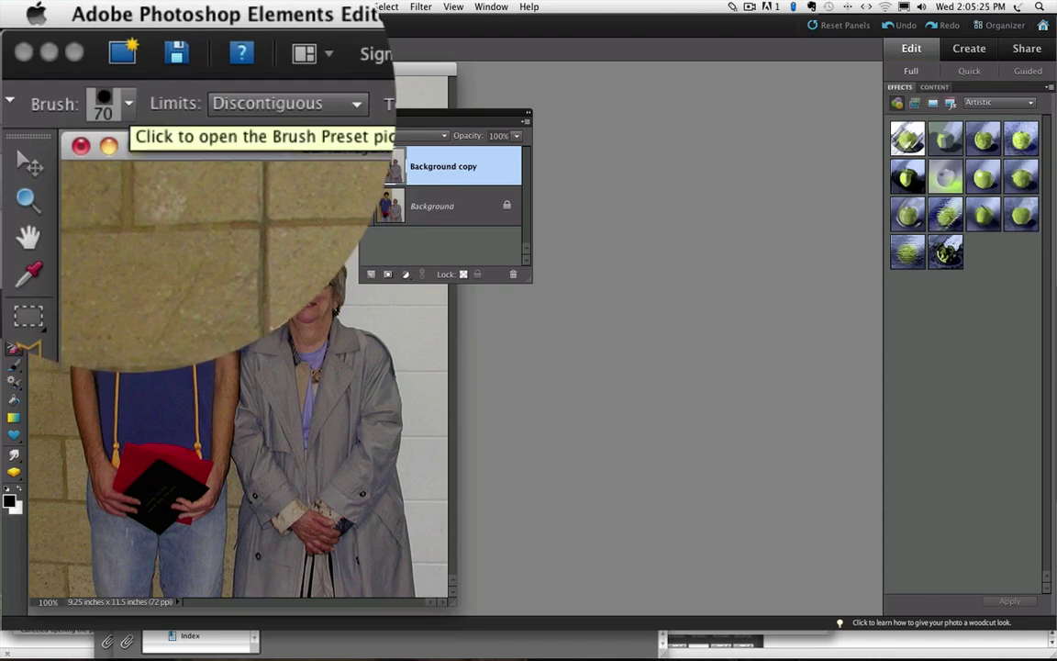
pyautogui.click(128, 103)
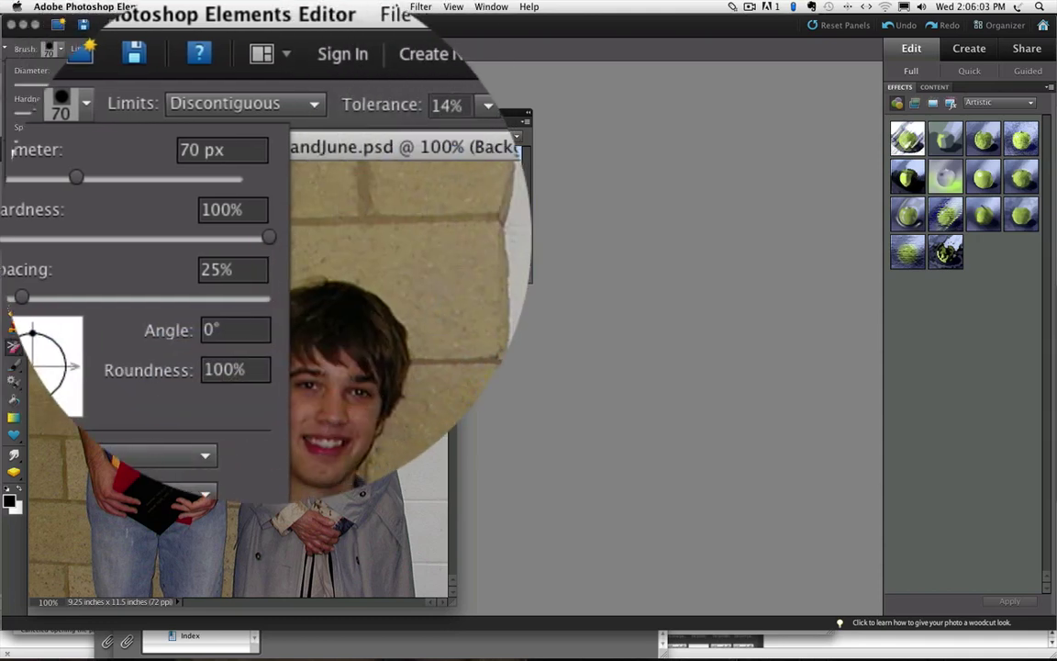
# Drop brush hardness to 0%, try a soft-edged erase on the wall, and undo it.
pyautogui.moveTo(134, 112); pyautogui.dragTo(14, 112)
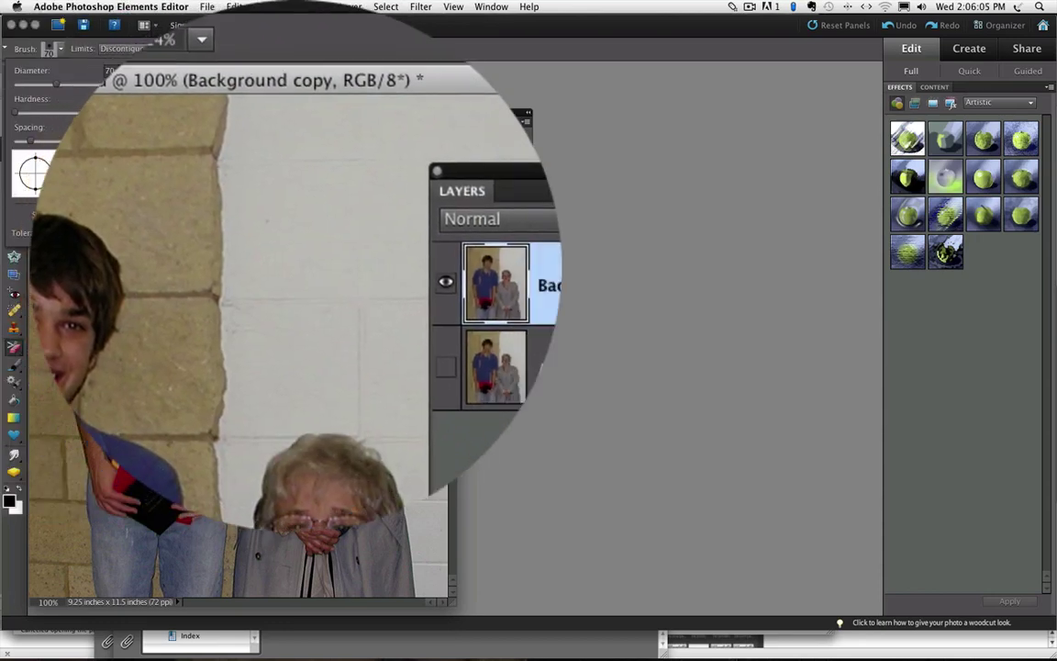
pyautogui.click(298, 261)
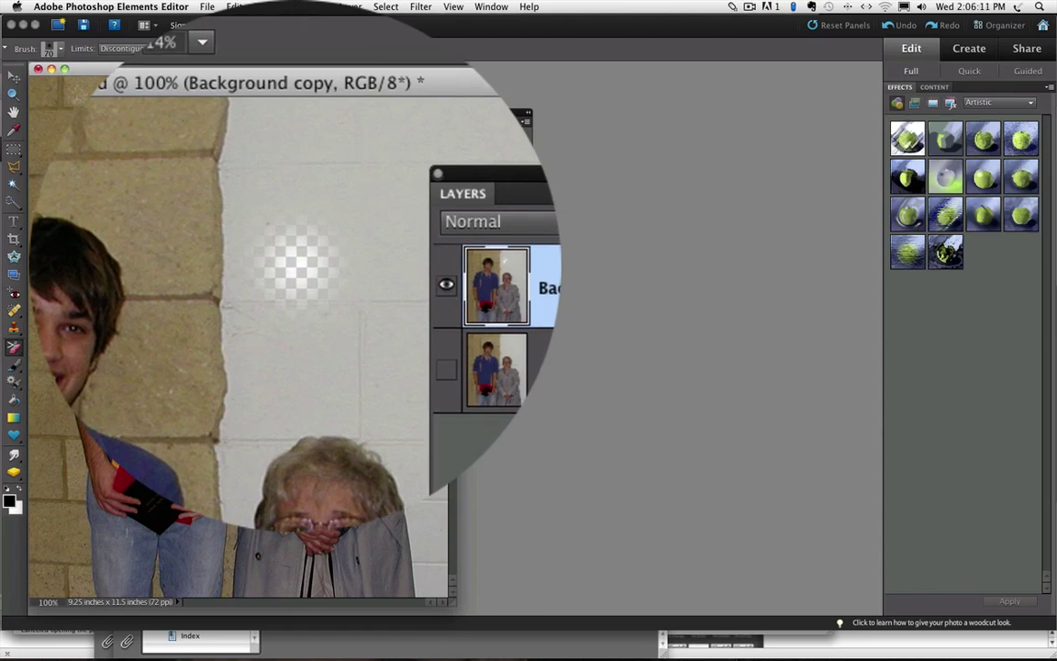
pyautogui.press('super+z')
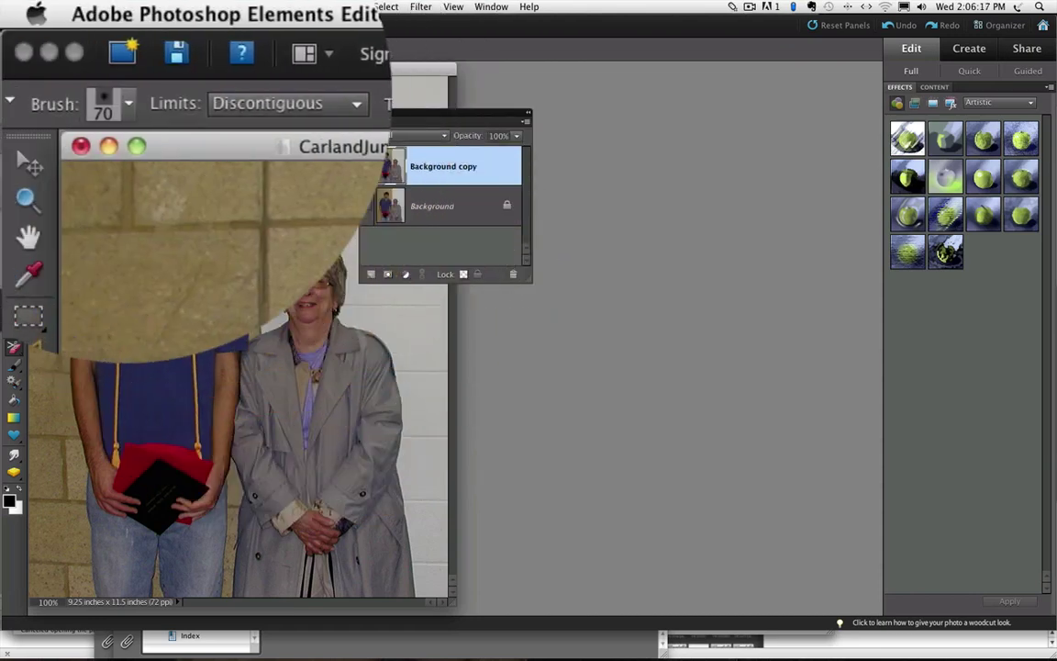
# Return brush hardness to 100%, try a hard-edged erase on the wall, and undo it.
pyautogui.click(61, 47)
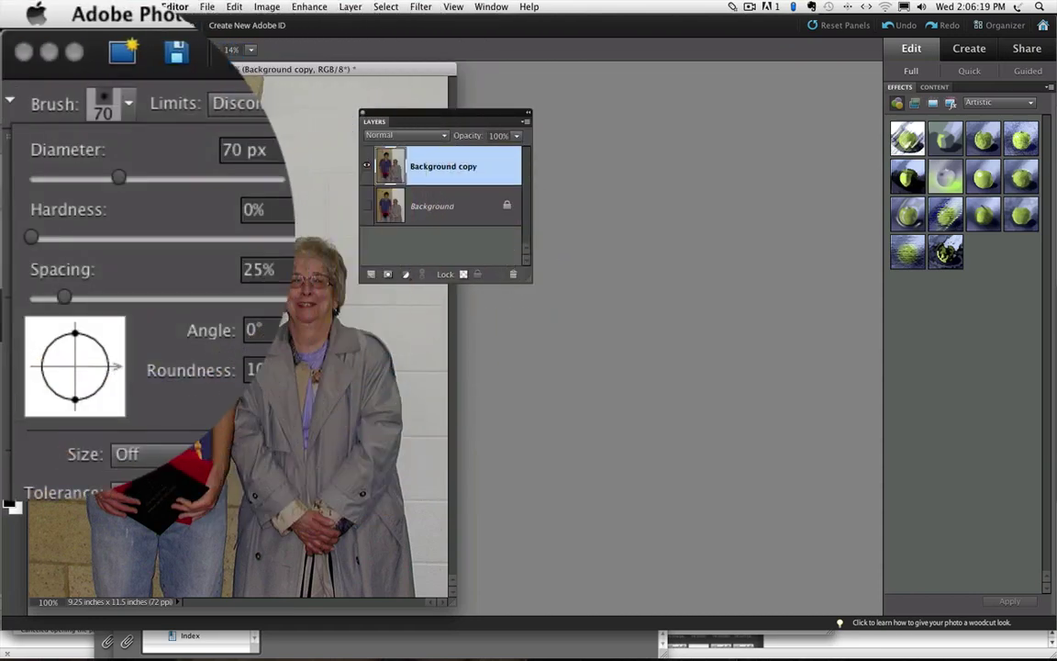
pyautogui.write('97')
pyautogui.press('Up')
pyautogui.press('Up')
pyautogui.press('Up')
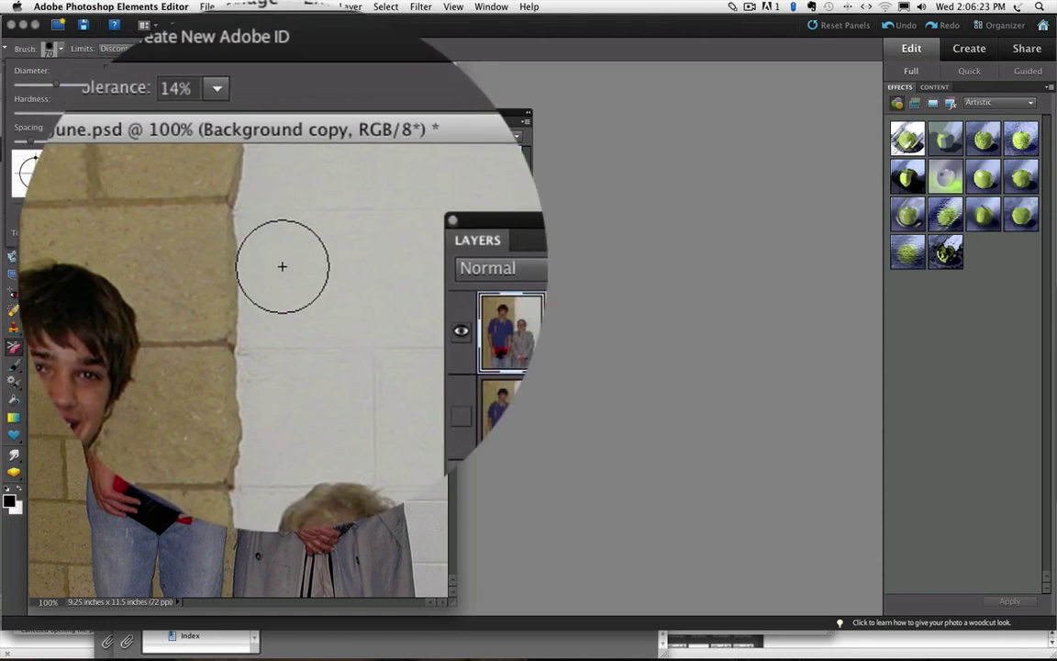
pyautogui.click(281, 265)
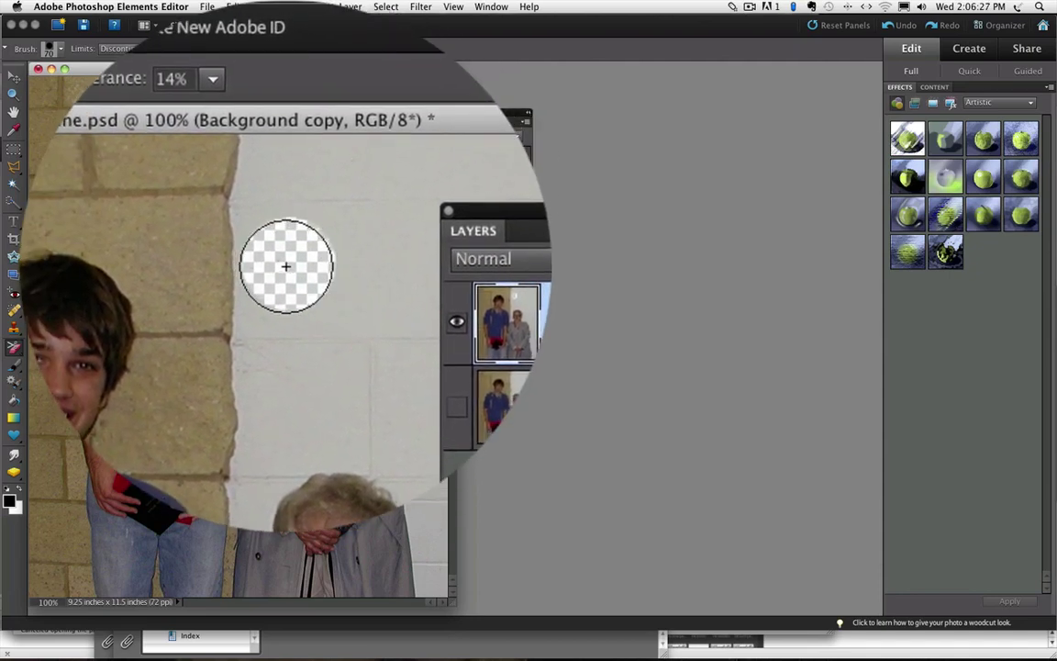
pyautogui.press('super+z')
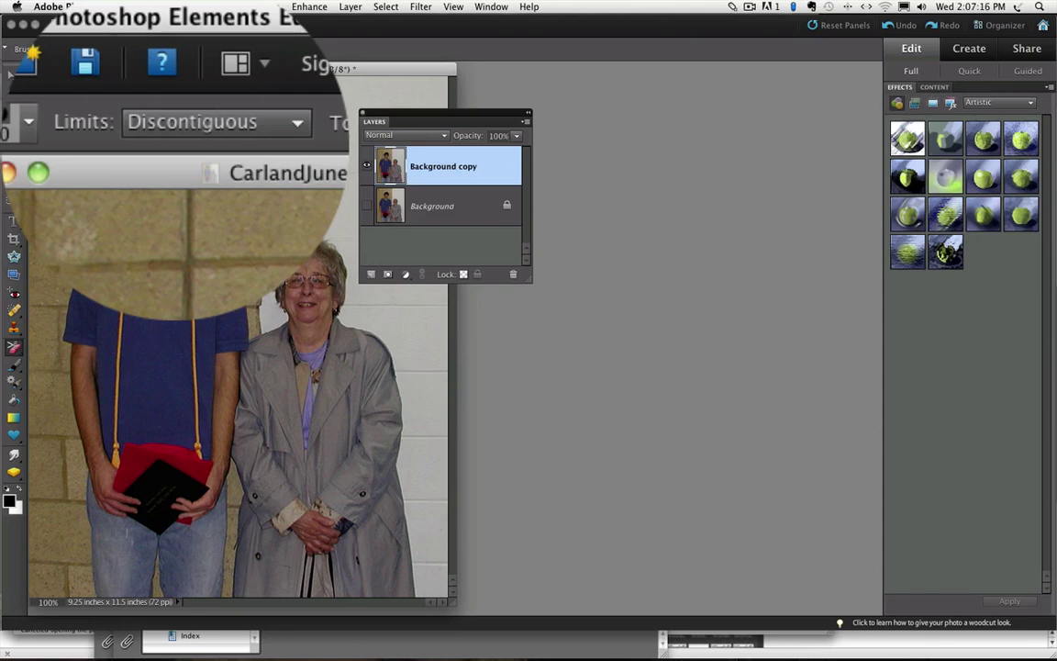
pyautogui.click(136, 49)
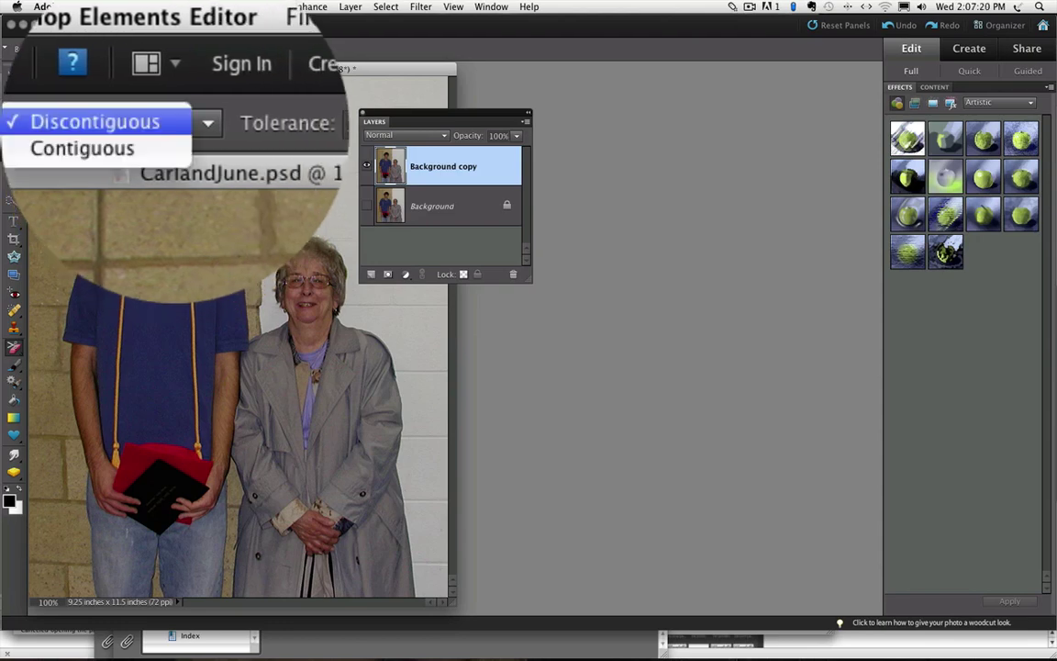
pyautogui.click(128, 49)
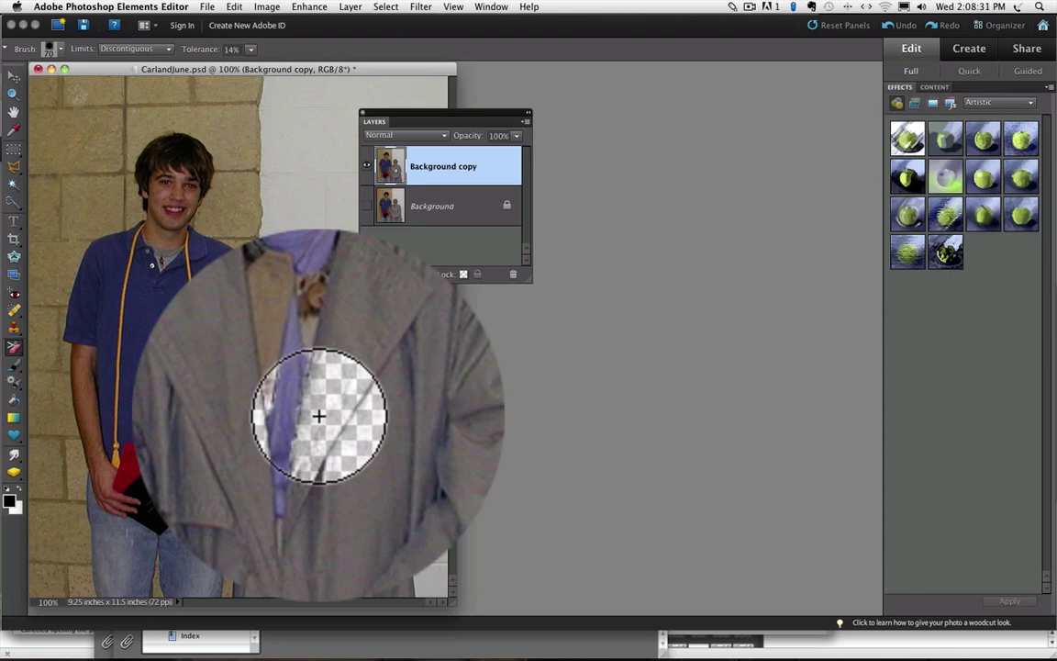
pyautogui.moveTo(318, 416)
pyautogui.mouseDown()
pyautogui.moveTo(286, 433)
pyautogui.moveTo(279, 412)
pyautogui.moveTo(319, 385)
pyautogui.moveTo(297, 412)
pyautogui.mouseUp()
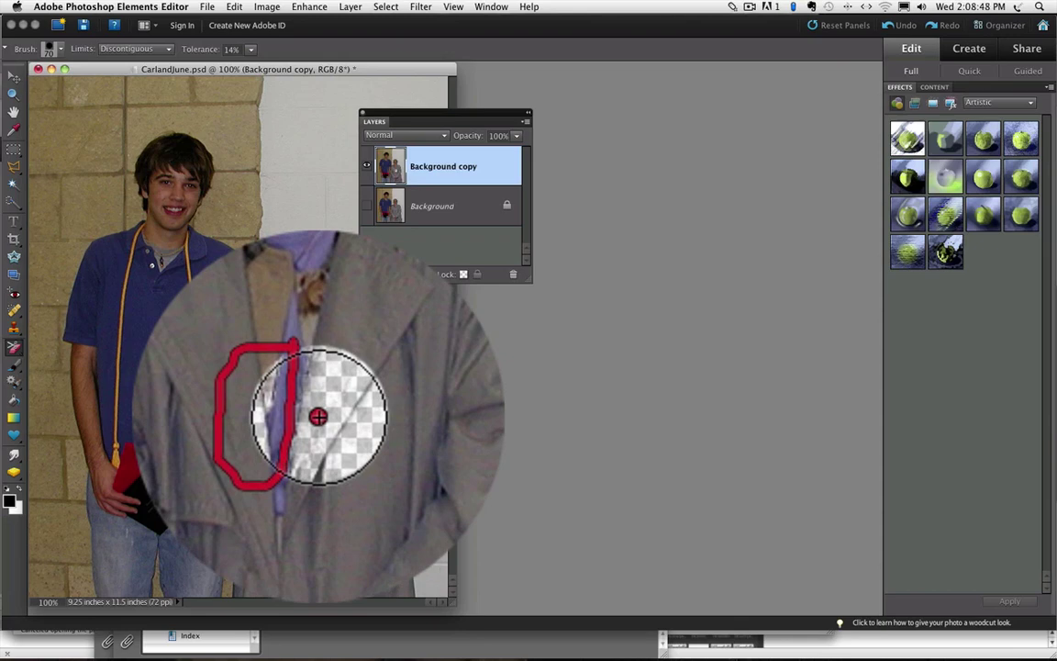
pyautogui.press('Escape')
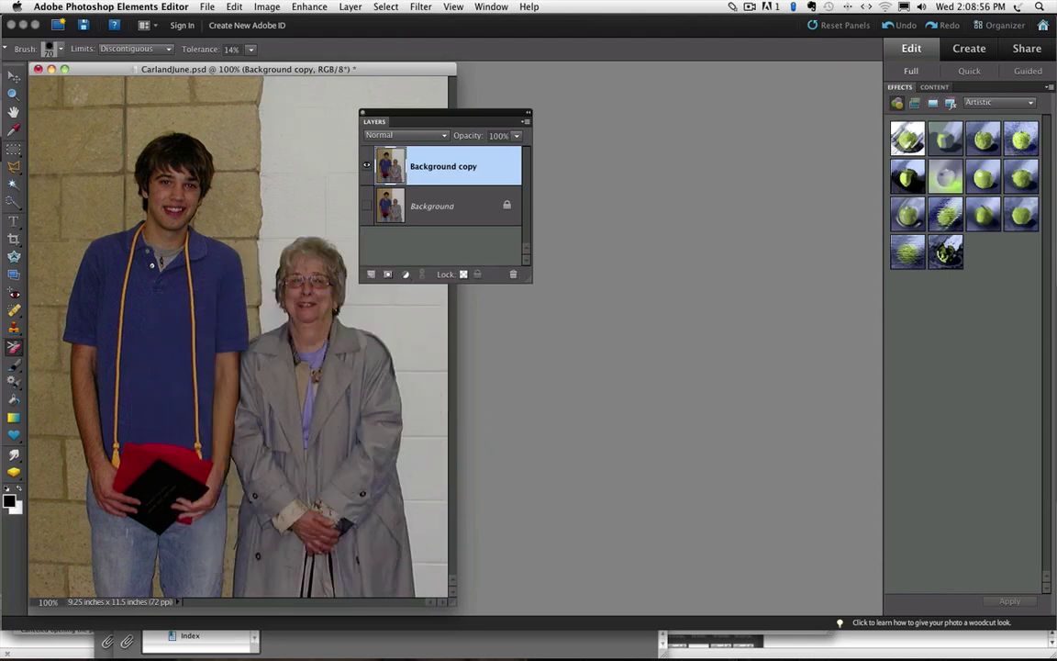
# Set the eraser Limits to Contiguous, test it on the woman's coat, and undo.
pyautogui.click(136, 49)
pyautogui.click(128, 62)
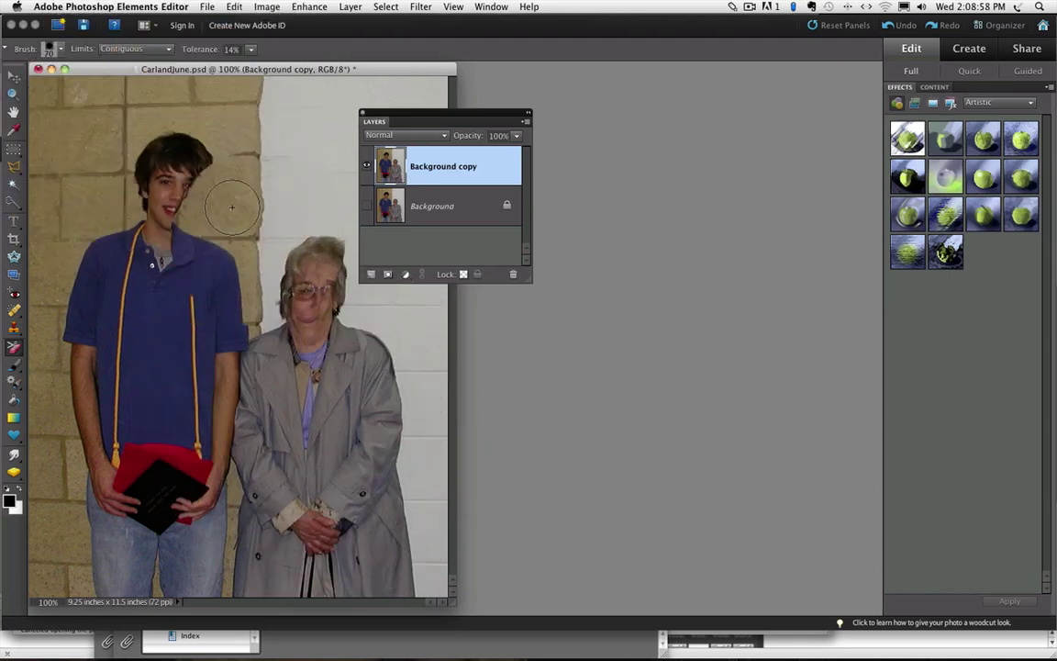
pyautogui.click(312, 428)
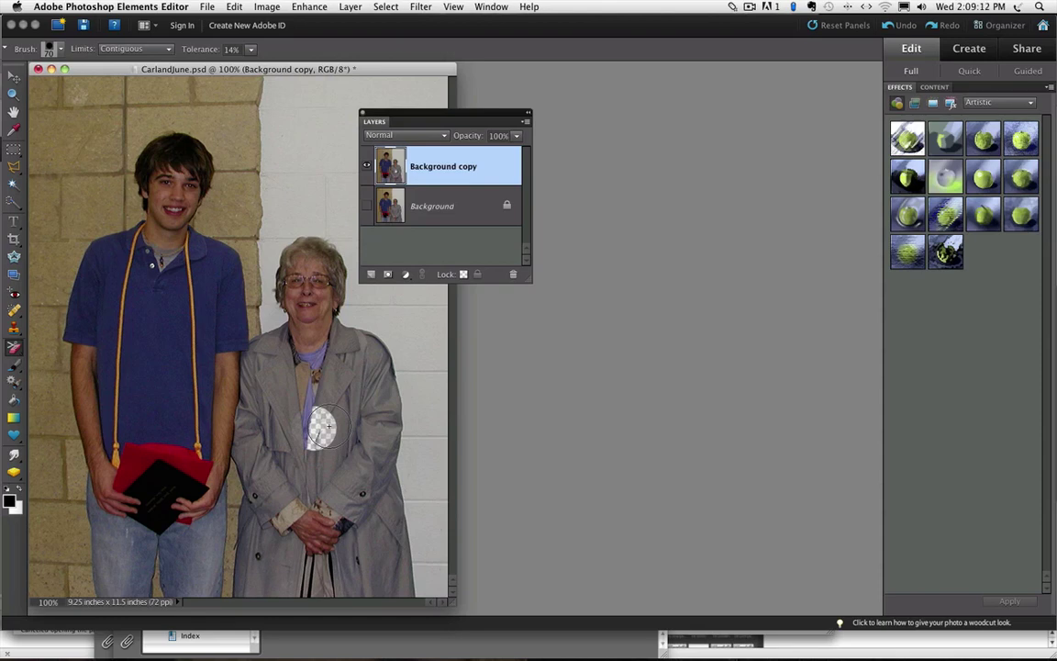
pyautogui.hotkey('ctrl', 'z')
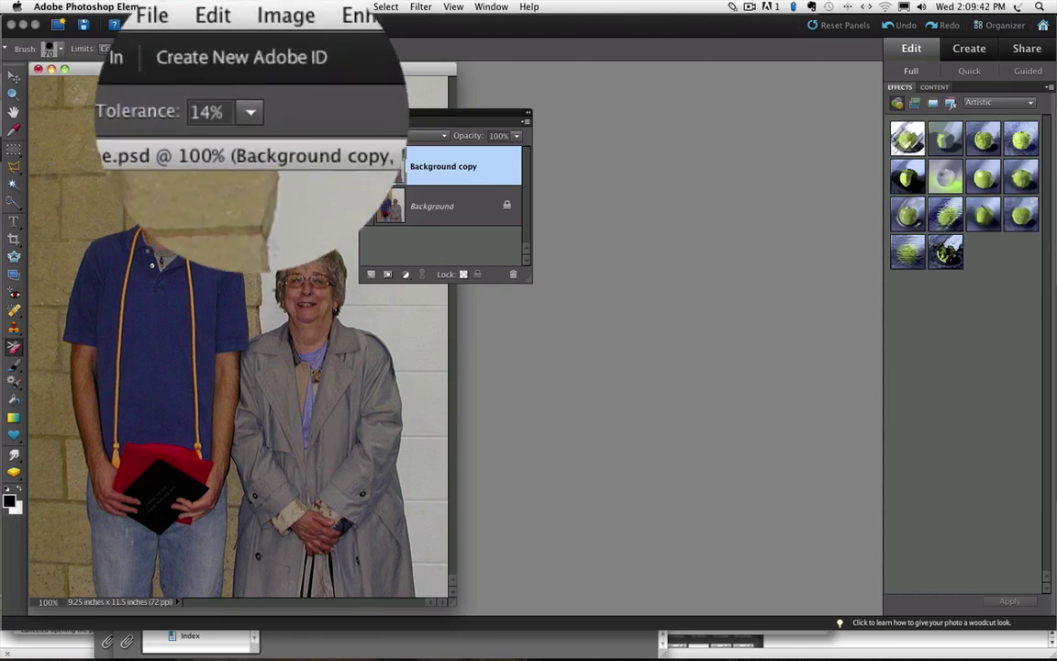
# Raise eraser Tolerance from 14% to 66% and test it on the wall beside the boy's face.
pyautogui.click(250, 49)
pyautogui.moveTo(250, 62); pyautogui.dragTo(284, 62)
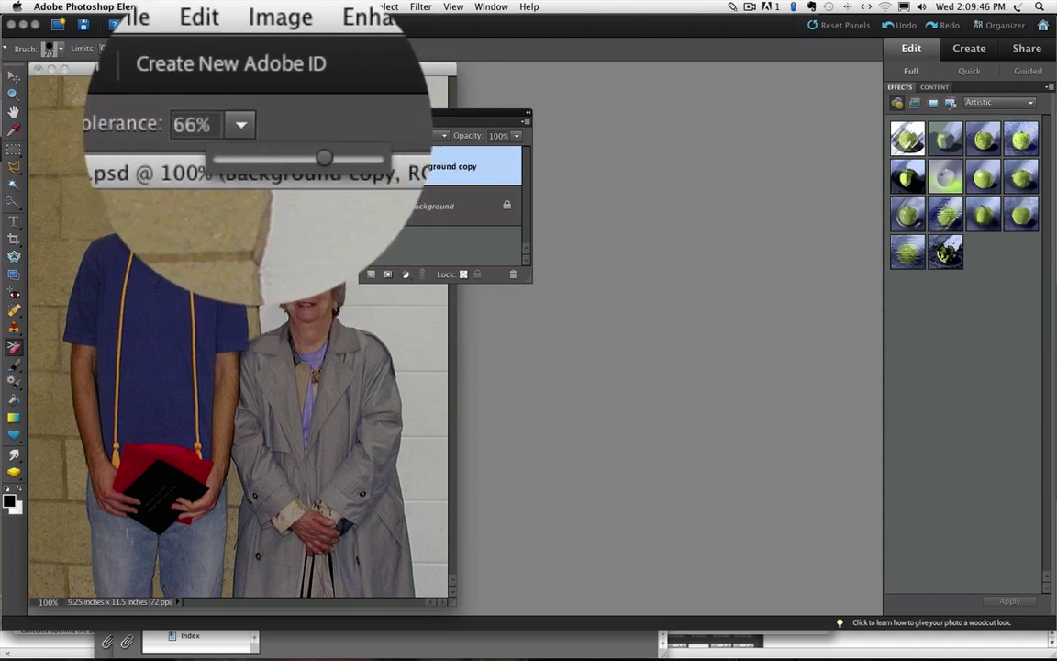
pyautogui.press('Return')
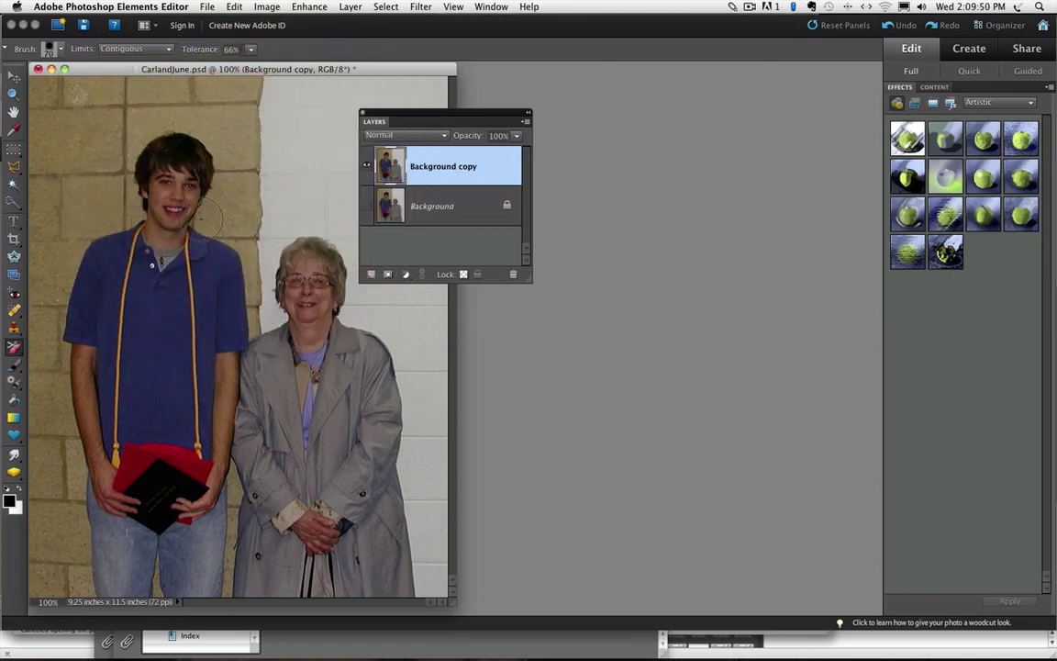
pyautogui.click(202, 220)
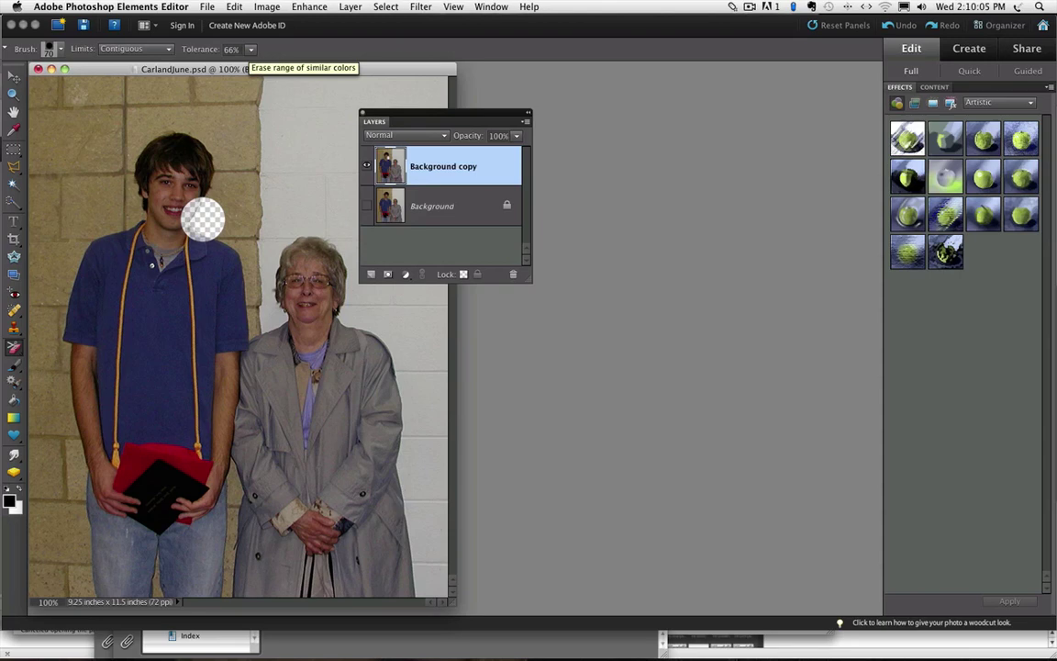
pyautogui.click(251, 49)
# Lower the Background Eraser tolerance to 11% and erase a test patch beside the boy's ear.
pyautogui.click(202, 218)
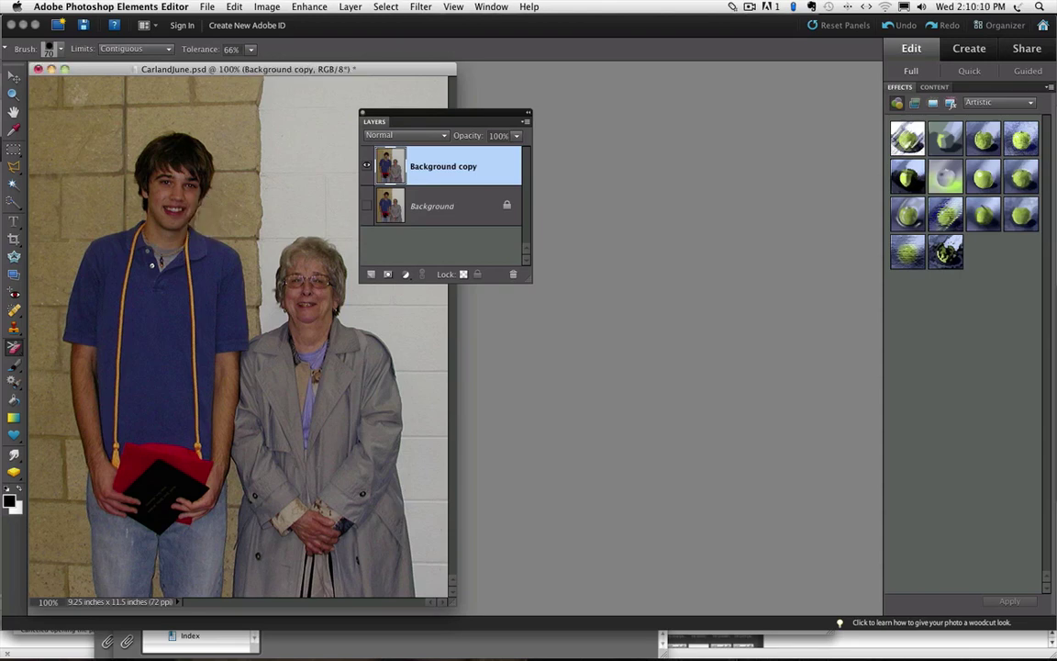
pyautogui.press('Down')
pyautogui.press('Down')
pyautogui.press('Down')
pyautogui.press('Down')
pyautogui.press('Down')
pyautogui.press('Down')
pyautogui.press('Down')
pyautogui.press('Down')
pyautogui.press('Down')
pyautogui.press('Down')
pyautogui.press('Down')
pyautogui.press('Down')
pyautogui.press('Down')
pyautogui.press('Down')
pyautogui.press('Down')
pyautogui.press('Down')
pyautogui.press('Down')
pyautogui.press('Down')
pyautogui.press('Down')
pyautogui.press('Down')
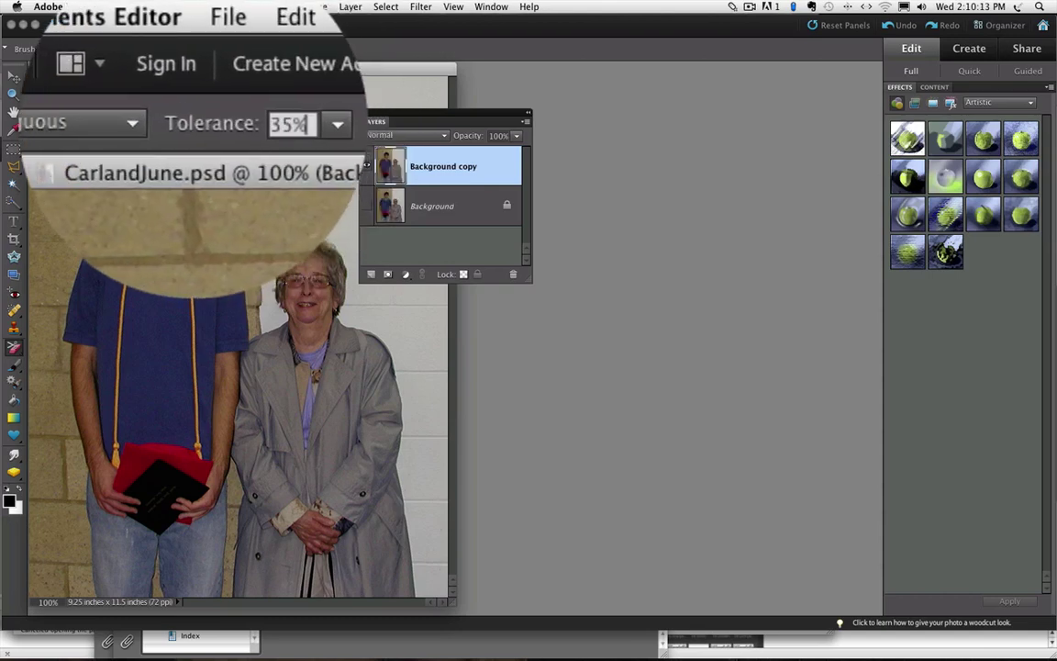
pyautogui.press('Down')
pyautogui.press('Down')
pyautogui.press('Down')
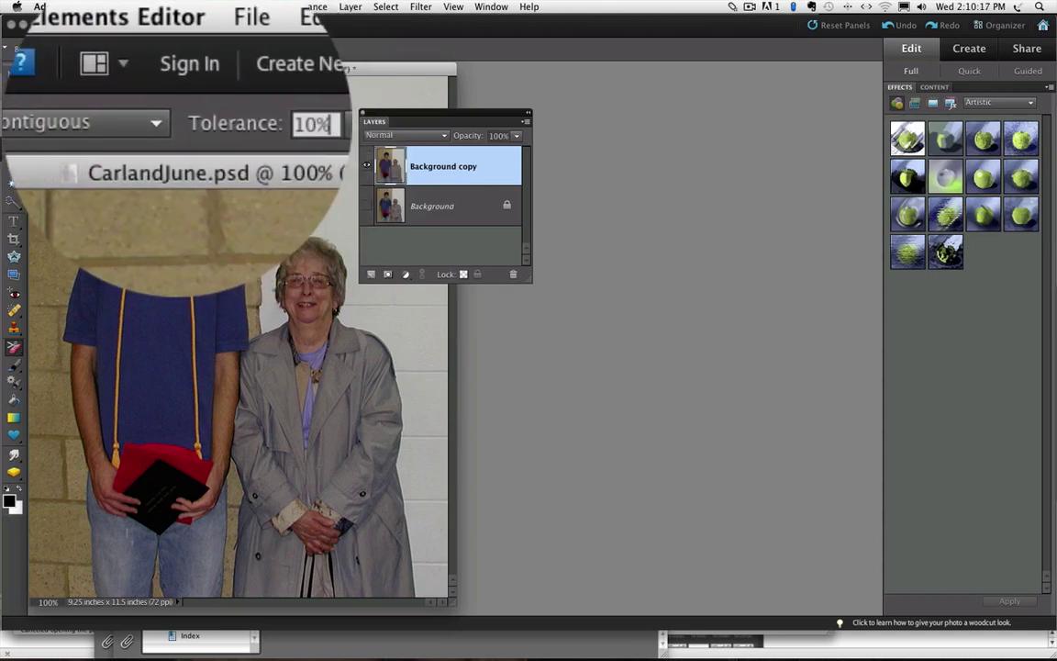
pyautogui.press('Up')
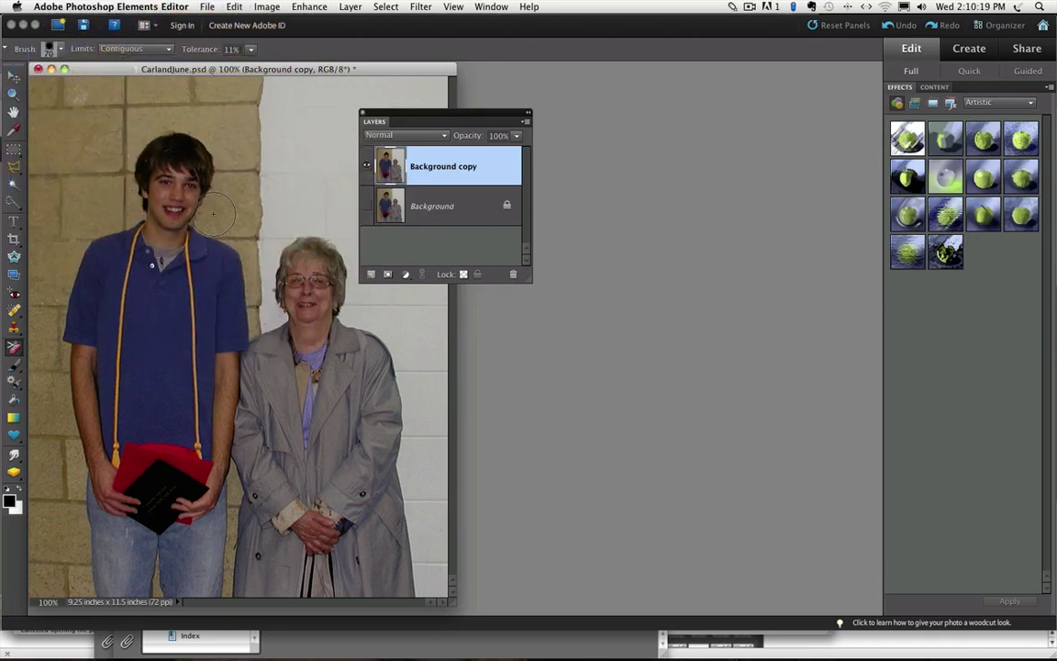
pyautogui.click(211, 218)
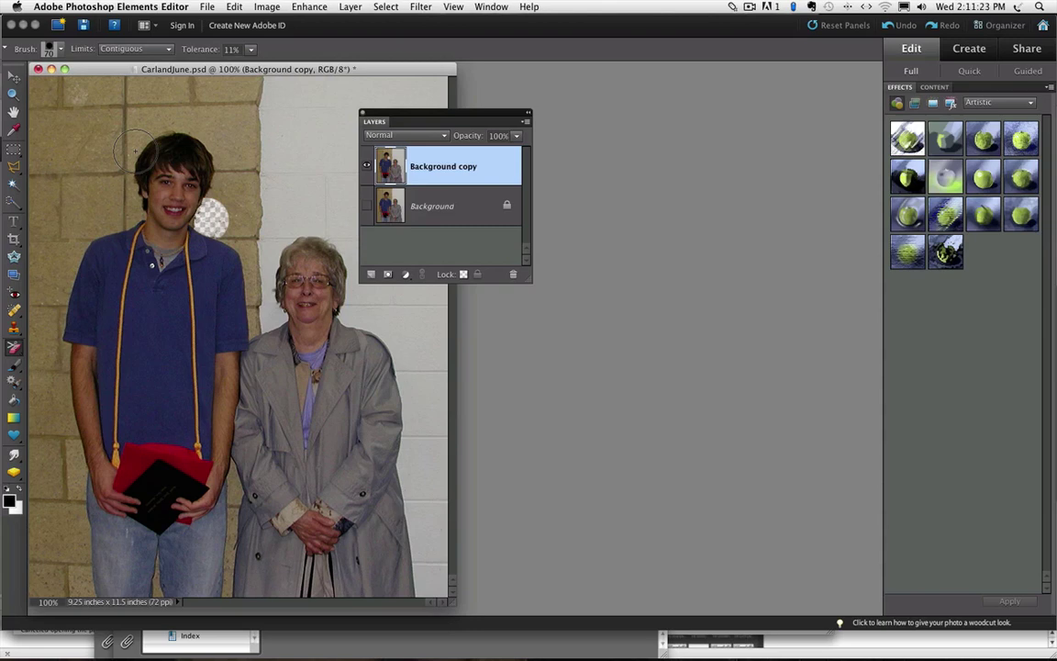
# Erase the wall around the boy's head and along the woman's right side.
pyautogui.moveTo(134, 150)
pyautogui.mouseDown()
pyautogui.moveTo(132, 127)
pyautogui.moveTo(157, 108)
pyautogui.moveTo(196, 128)
pyautogui.moveTo(218, 203)
pyautogui.moveTo(189, 199)
pyautogui.moveTo(250, 262)
pyautogui.moveTo(227, 301)
pyautogui.moveTo(235, 292)
pyautogui.moveTo(255, 331)
pyautogui.moveTo(234, 284)
pyautogui.moveTo(244, 280)
pyautogui.moveTo(274, 317)
pyautogui.moveTo(237, 246)
pyautogui.moveTo(295, 204)
pyautogui.moveTo(312, 221)
pyautogui.mouseUp()
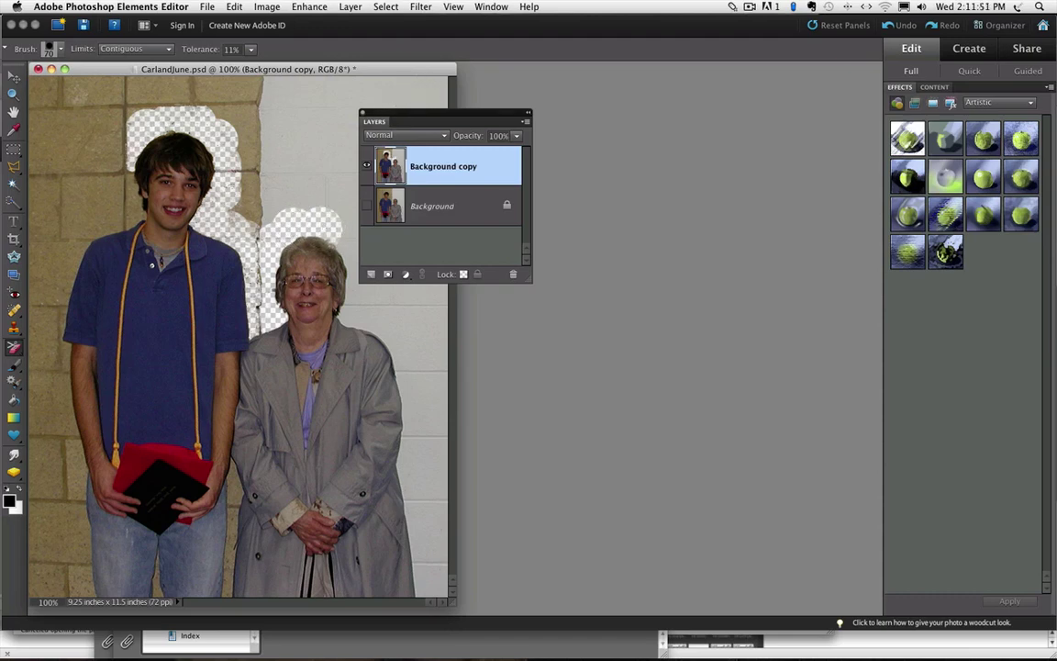
pyautogui.moveTo(413, 117); pyautogui.dragTo(491, 115)
pyautogui.moveTo(350, 262)
pyautogui.mouseDown()
pyautogui.moveTo(351, 315)
pyautogui.moveTo(369, 316)
pyautogui.moveTo(395, 343)
pyautogui.moveTo(429, 587)
pyautogui.mouseUp()
pyautogui.moveTo(133, 195)
pyautogui.mouseDown()
pyautogui.moveTo(127, 152)
pyautogui.moveTo(119, 170)
pyautogui.moveTo(110, 156)
pyautogui.moveTo(131, 183)
pyautogui.moveTo(110, 217)
pyautogui.moveTo(106, 198)
pyautogui.moveTo(78, 206)
pyautogui.moveTo(121, 221)
pyautogui.moveTo(87, 230)
pyautogui.moveTo(64, 253)
pyautogui.moveTo(48, 336)
pyautogui.moveTo(46, 298)
pyautogui.moveTo(46, 312)
pyautogui.moveTo(75, 227)
pyautogui.moveTo(88, 237)
pyautogui.moveTo(46, 312)
pyautogui.moveTo(73, 571)
pyautogui.moveTo(69, 503)
pyautogui.moveTo(84, 579)
pyautogui.moveTo(62, 420)
pyautogui.mouseUp()
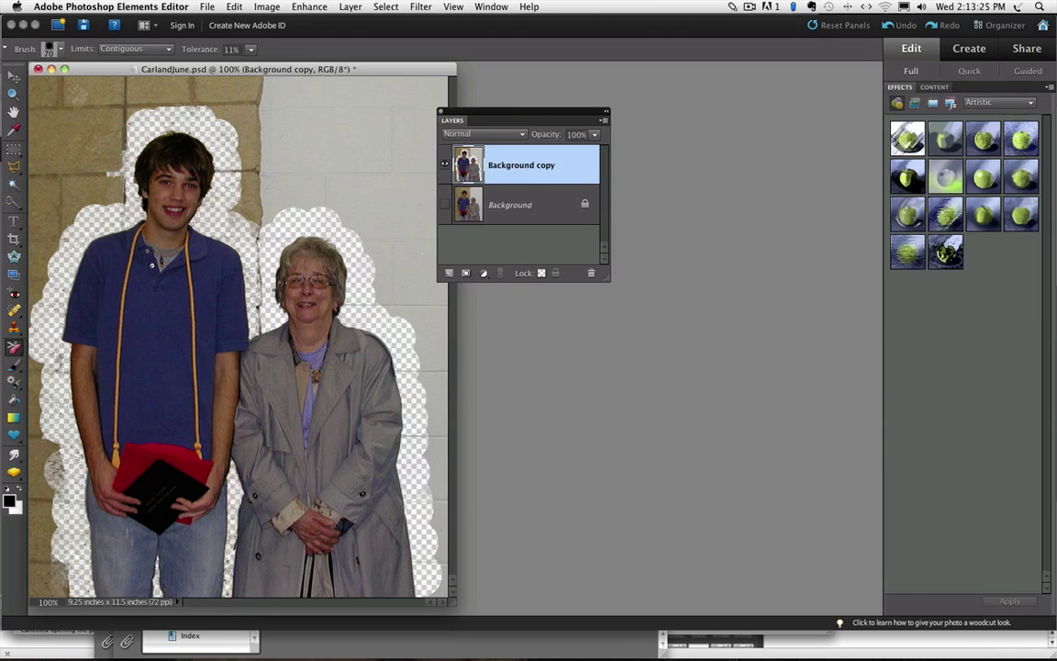
# Set eraser tolerance to 7% and erase the grey wall strip between both people.
pyautogui.press('Return')
pyautogui.write('7')
pyautogui.press('Return')
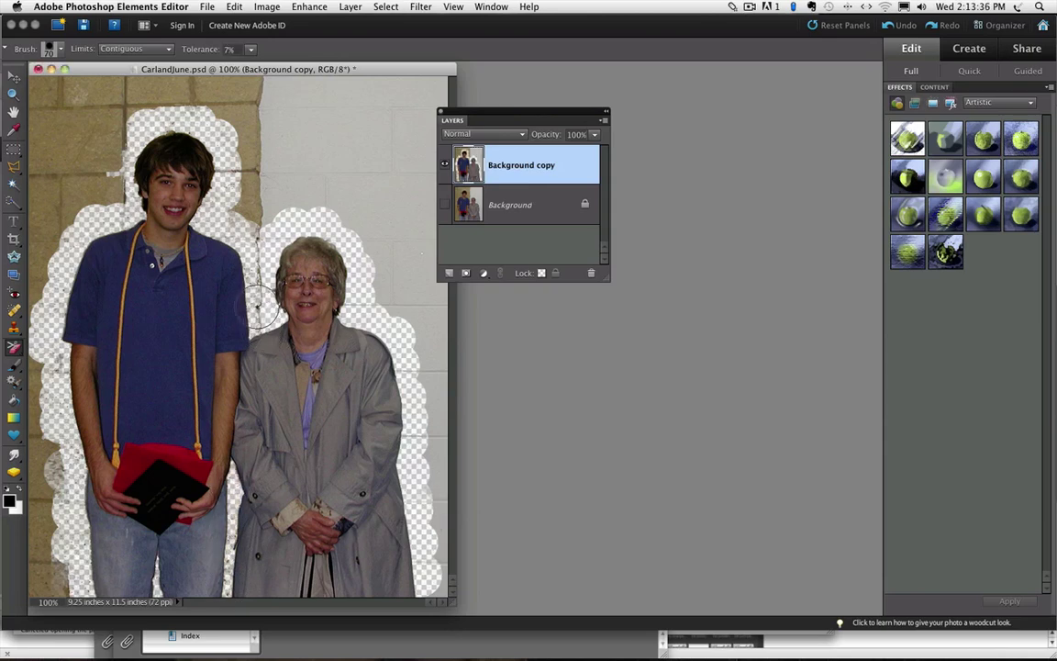
pyautogui.moveTo(259, 304); pyautogui.dragTo(240, 275)
# Switch to the freehand Lasso and start tracing up the boy's left side.
pyautogui.click(13, 166)
pyautogui.click(55, 151)
pyautogui.moveTo(79, 532)
pyautogui.mouseDown()
pyautogui.moveTo(48, 247)
pyautogui.moveTo(74, 206)
pyautogui.moveTo(120, 187)
pyautogui.moveTo(120, 149)
pyautogui.moveTo(152, 118)
pyautogui.moveTo(202, 147)
pyautogui.moveTo(200, 204)
pyautogui.moveTo(224, 241)
pyautogui.moveTo(226, 294)
pyautogui.moveTo(242, 246)
pyautogui.moveTo(290, 212)
pyautogui.moveTo(346, 293)
pyautogui.moveTo(367, 353)
pyautogui.moveTo(384, 526)
pyautogui.mouseUp()
# Close the lasso outline along the bottom of both people, then switch to the Polygonal Lasso.
pyautogui.moveTo(426, 591); pyautogui.dragTo(71, 593)
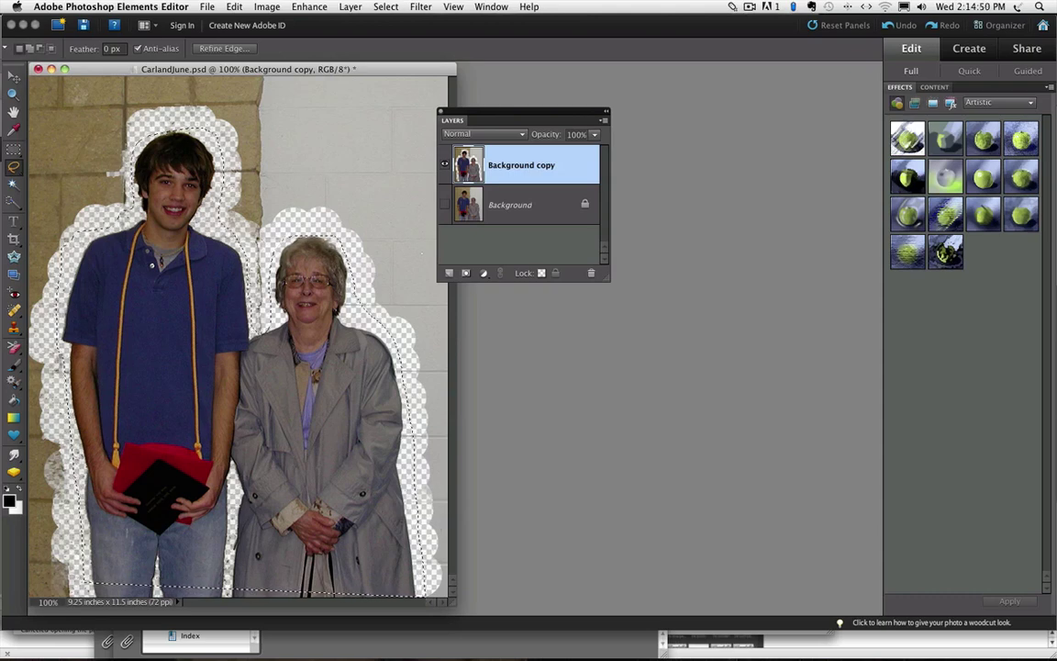
pyautogui.click(14, 167)
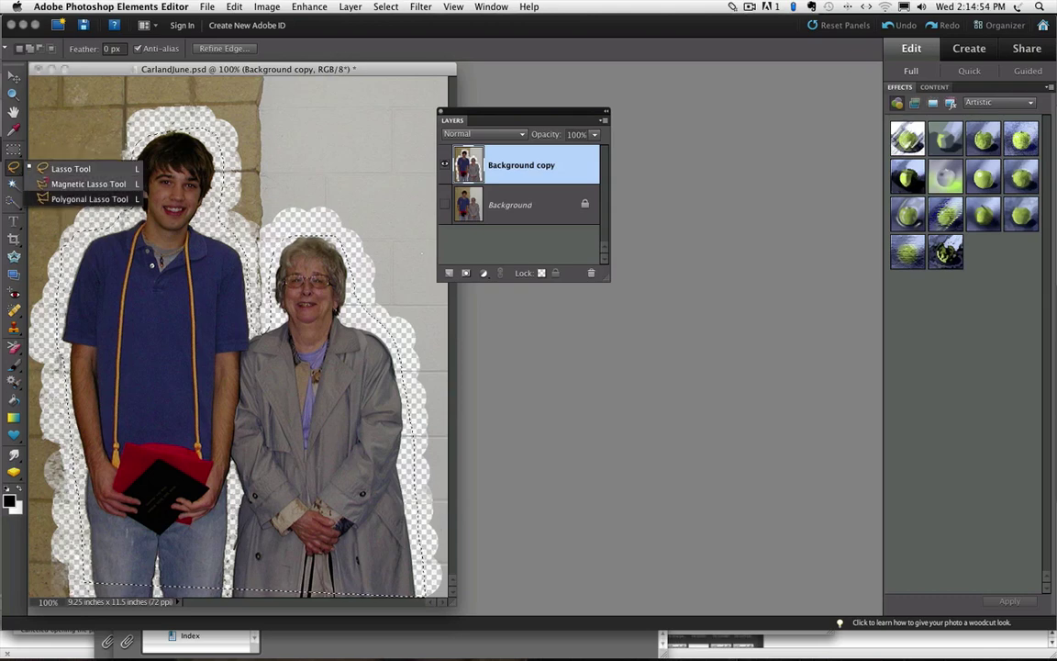
pyautogui.click(87, 198)
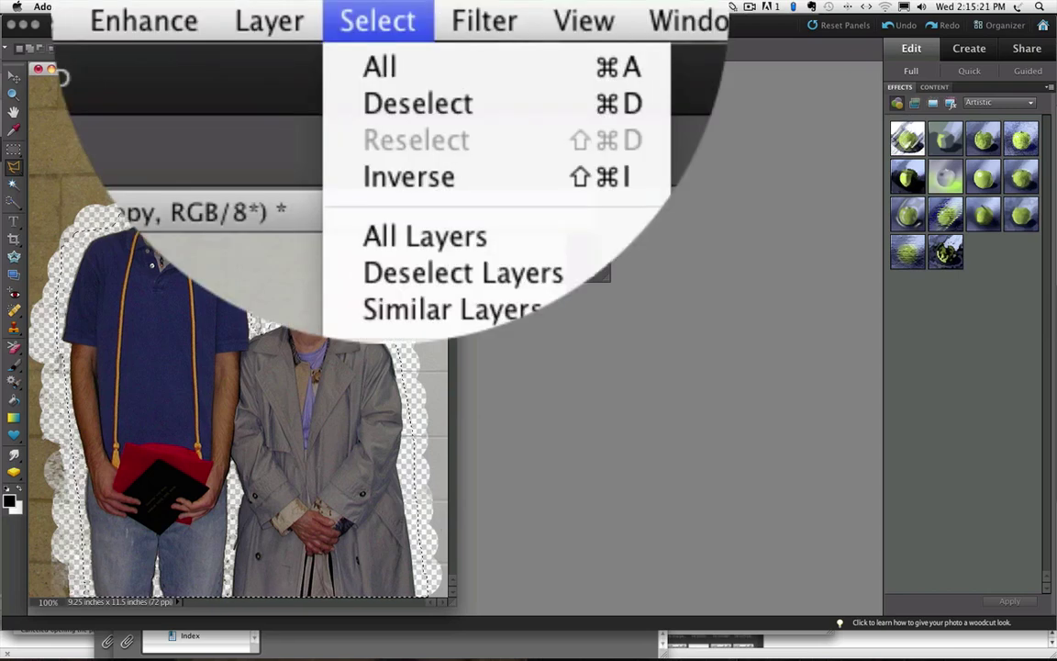
# Invert the selection and delete the background to transparency.
pyautogui.click(386, 176)
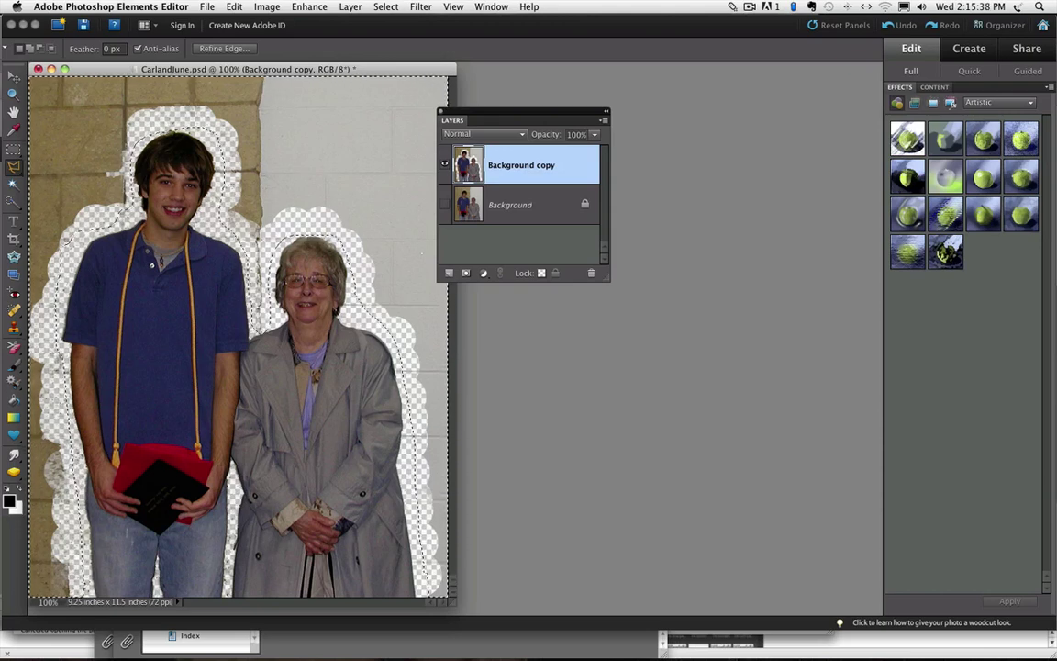
pyautogui.press('Delete')
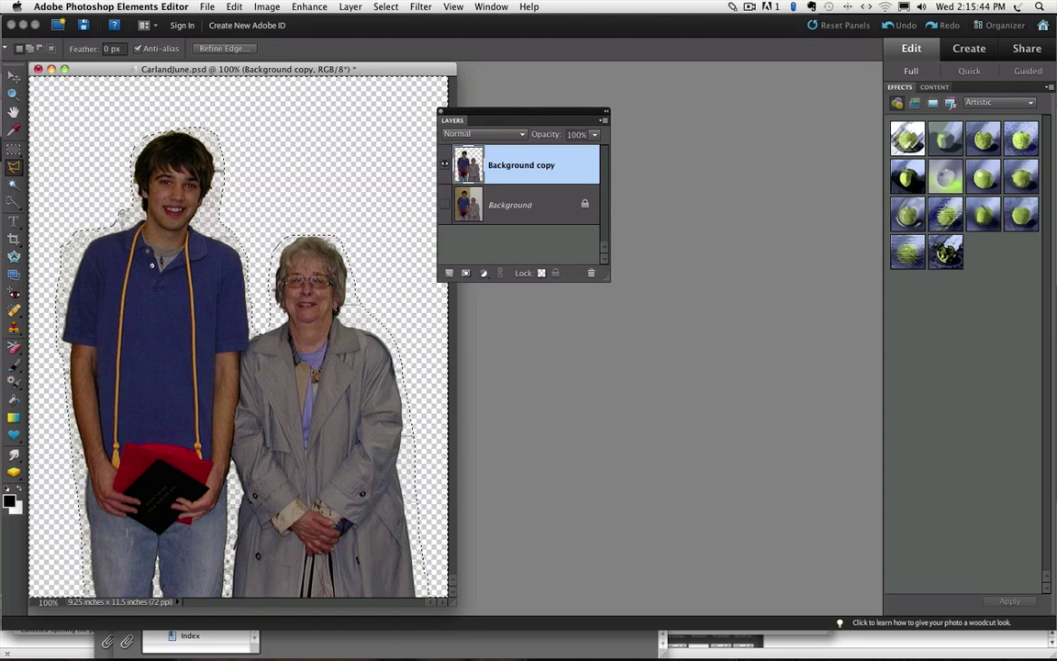
# Deselect with Cmd+D to drop the selection outline.
pyautogui.press('super+d')
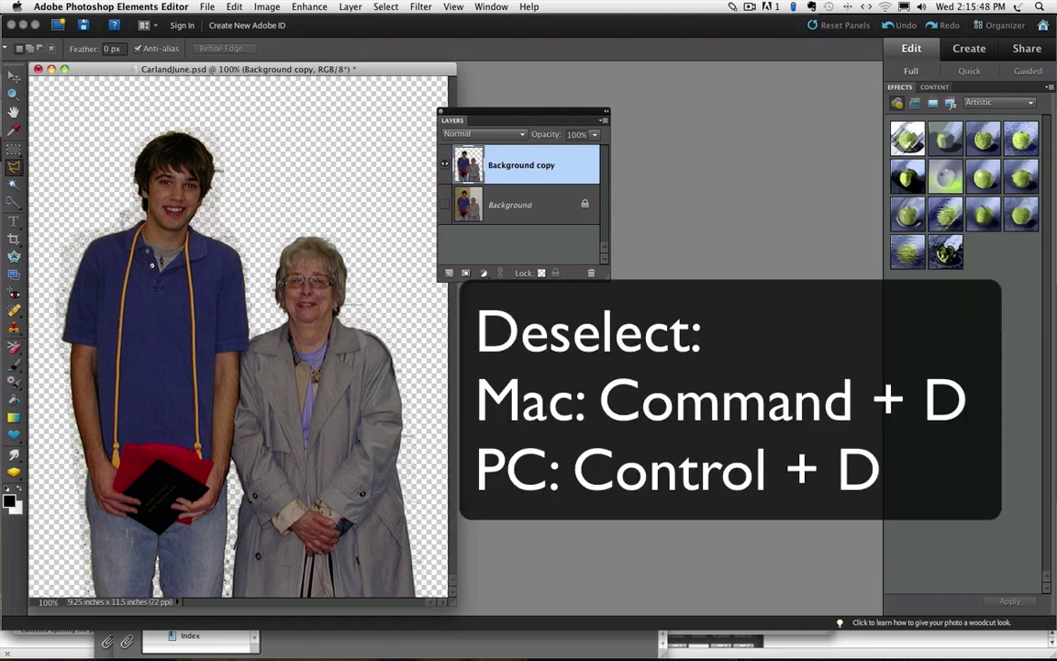